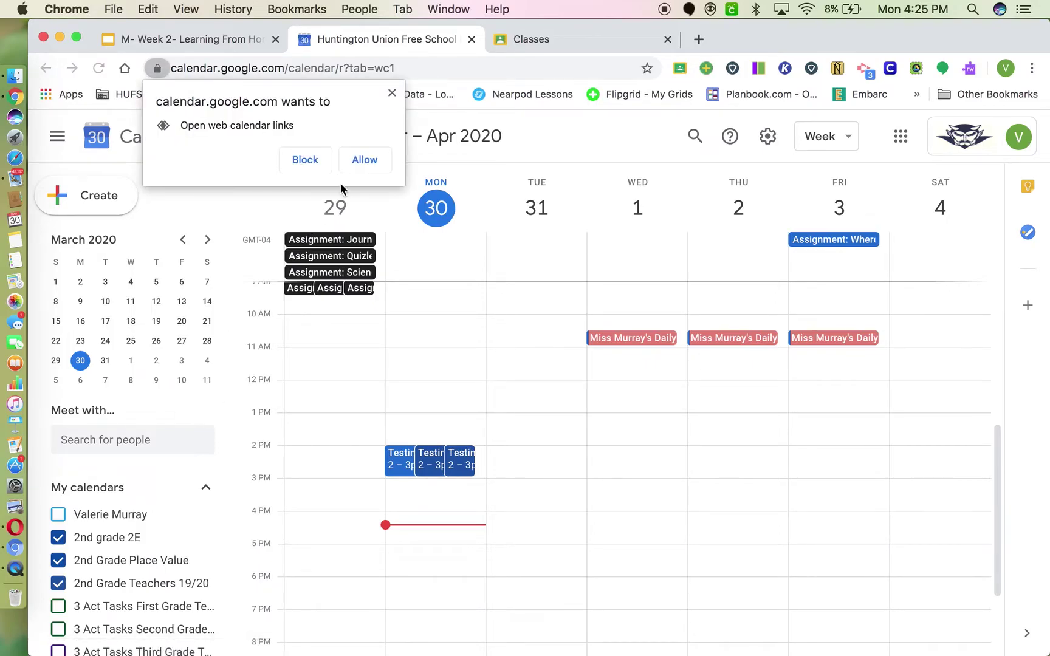
Step: Allow calendar.google.com to open web calendar links
{"action": "left_click", "coordinate": [359, 165]}
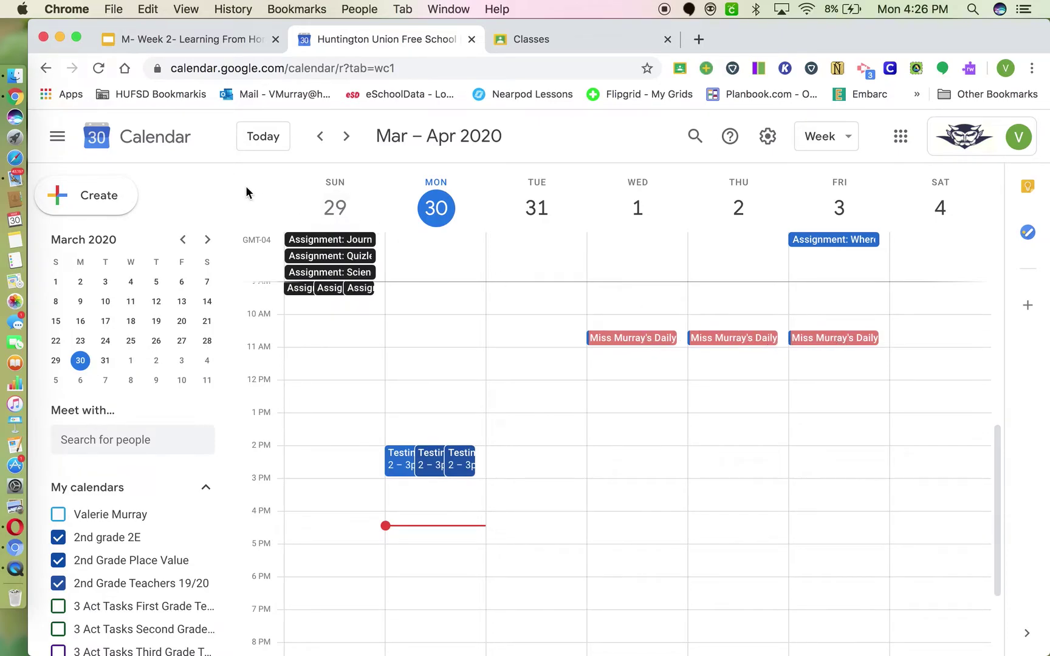
Step: Create a new event titled with the teacher's name followed by 'Google Meet Daily'
{"action": "left_click", "coordinate": [111, 197]}
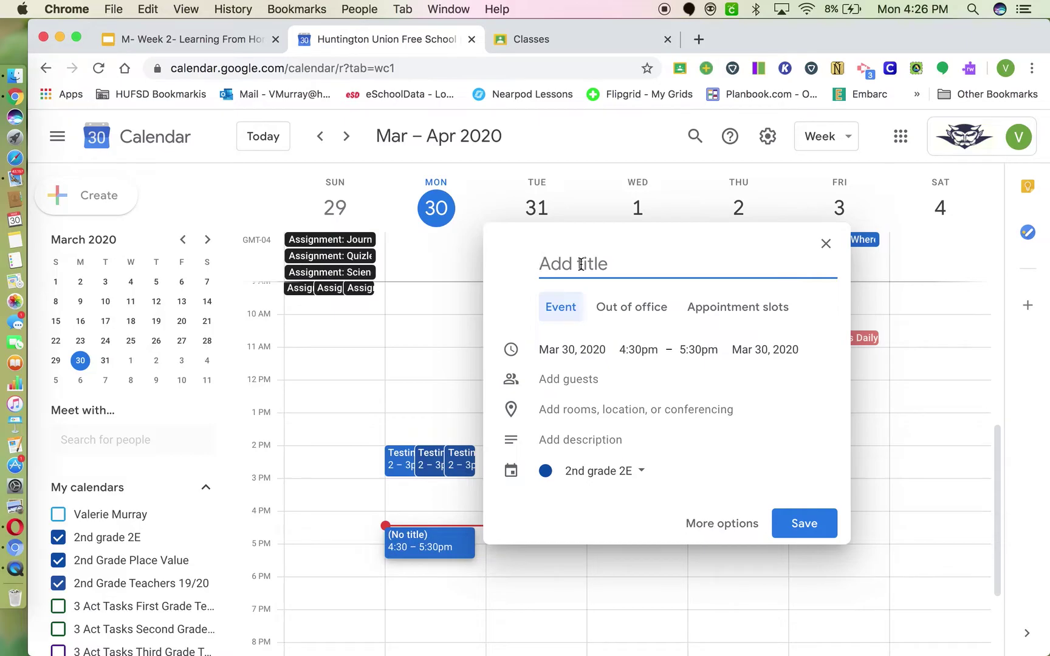
{"action": "type", "text": "Mir"}
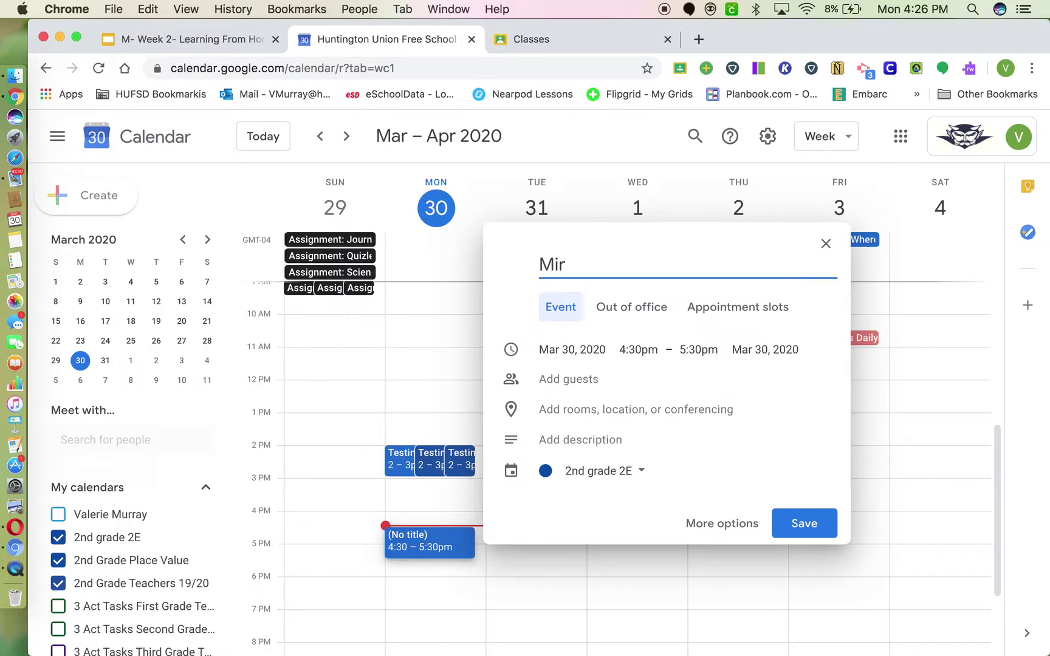
{"action": "key", "text": "BackSpace"}
{"action": "type", "text": "ss Murray Goog"}
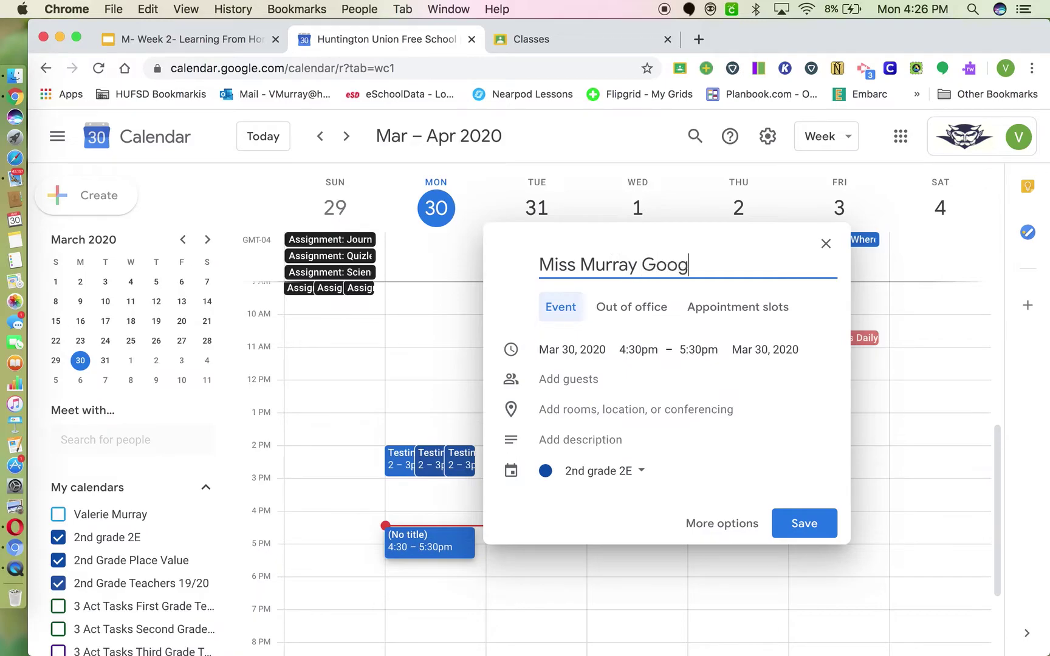
{"action": "type", "text": "le Meet Daily"}
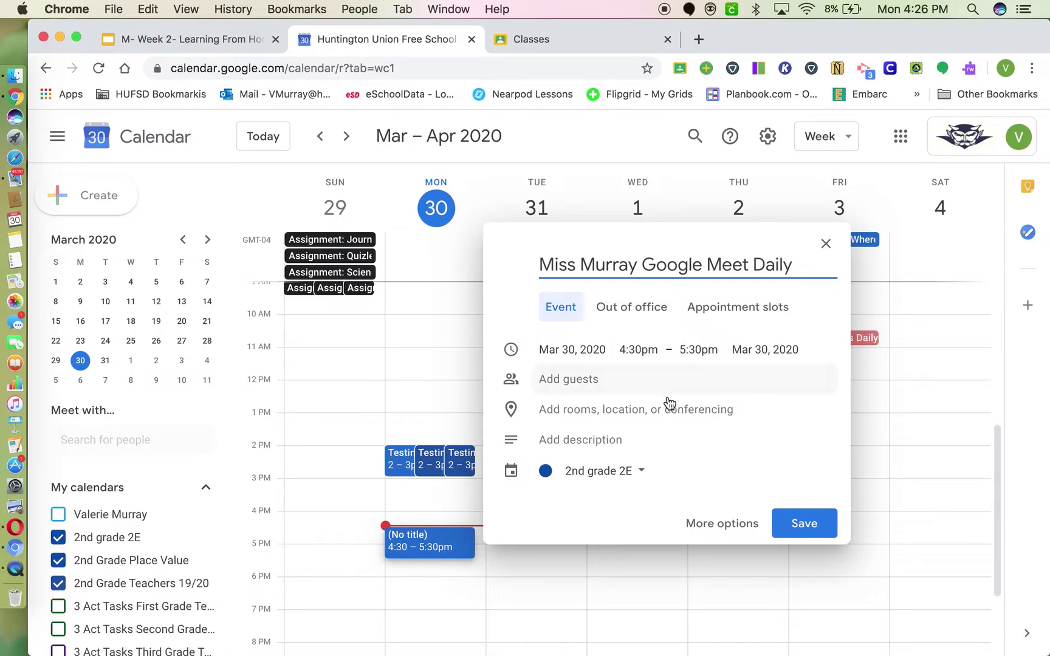
Step: Schedule the event for Apr 1, 2020, 10:30am to 11:00am
{"action": "left_click", "coordinate": [594, 351]}
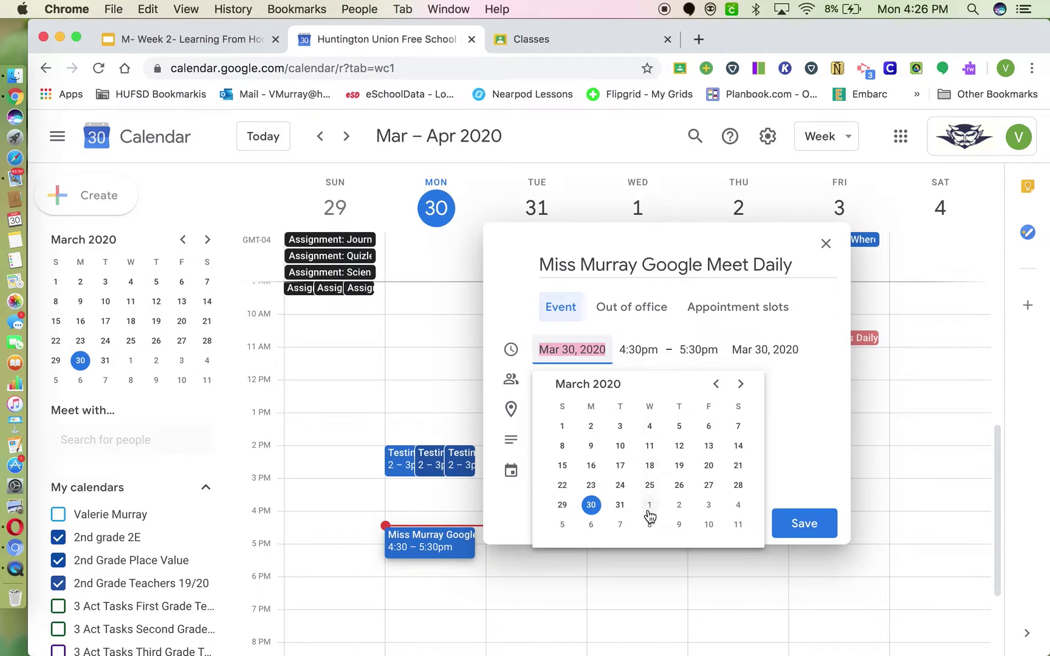
{"action": "left_click", "coordinate": [648, 510]}
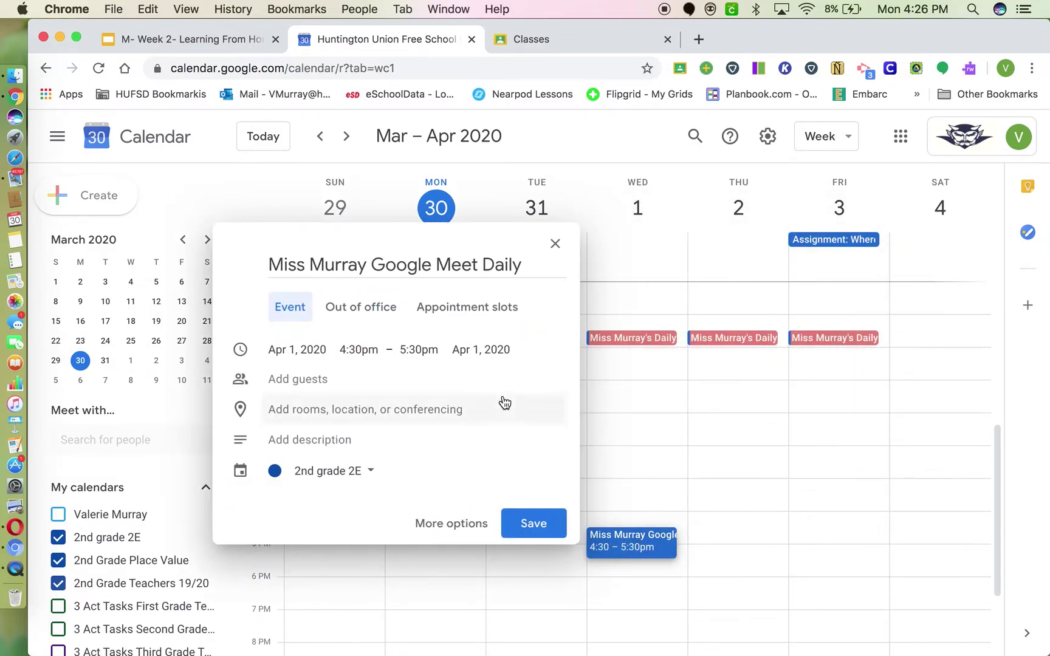
{"action": "left_click", "coordinate": [357, 350]}
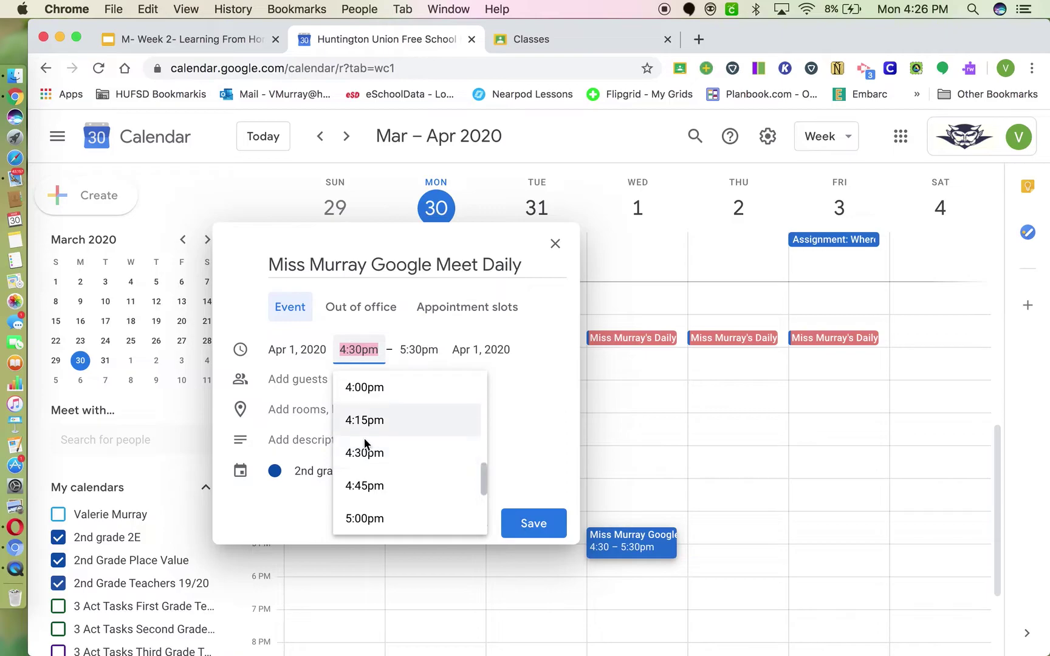
{"action": "scroll", "coordinate": [365, 443], "scroll_direction": "up", "scroll_amount": 10}
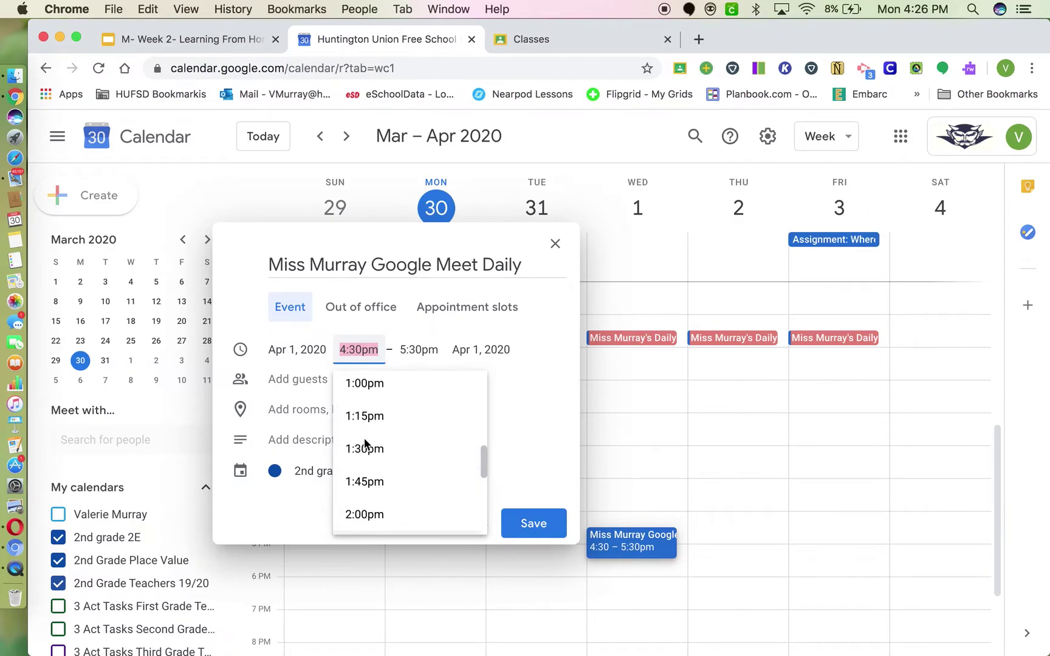
{"action": "scroll", "coordinate": [364, 442], "scroll_direction": "up", "scroll_amount": 10}
{"action": "scroll", "coordinate": [363, 425], "scroll_direction": "up", "scroll_amount": 1}
{"action": "left_click", "coordinate": [353, 396]}
{"action": "left_click", "coordinate": [426, 351]}
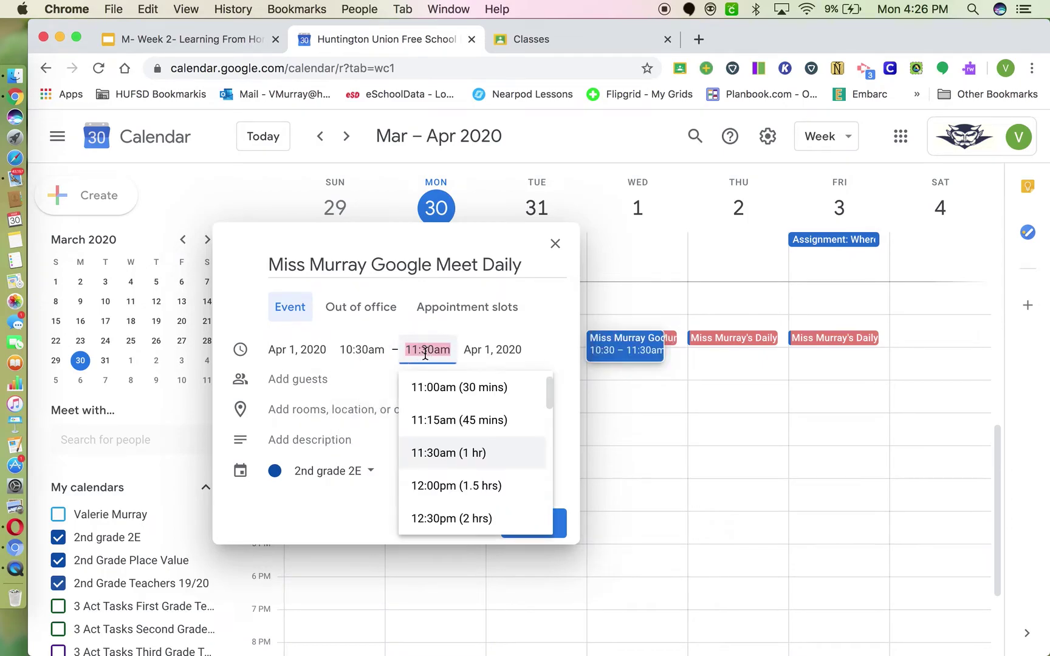
{"action": "left_click", "coordinate": [425, 387]}
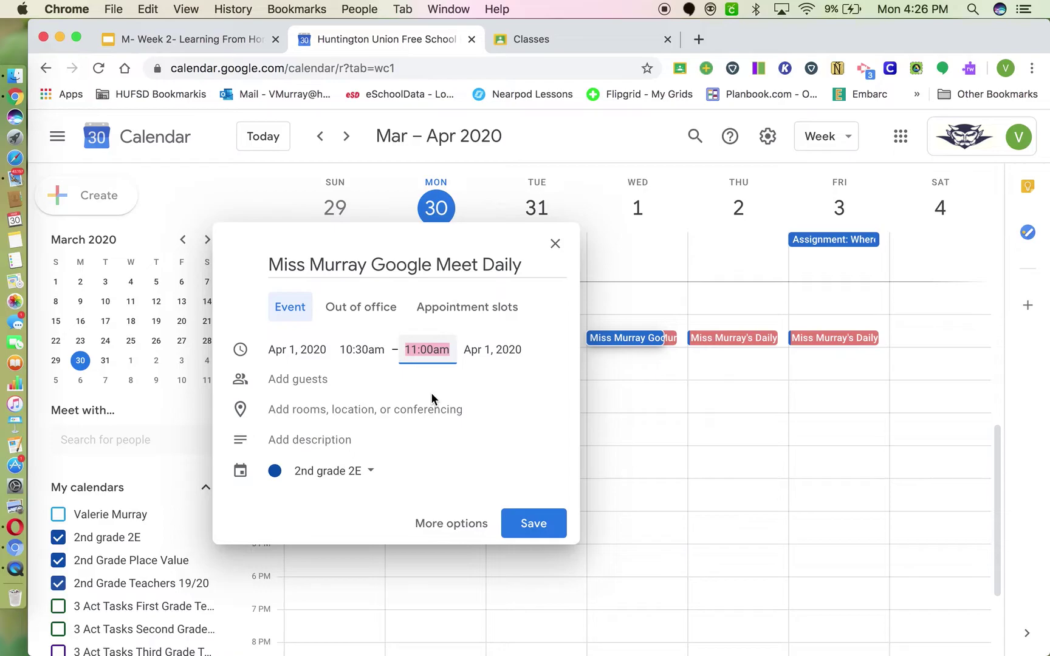
Step: On the full event page, set recurrence to 'Every weekday (Monday to Friday)' after discarding a custom rule
{"action": "left_click", "coordinate": [451, 524]}
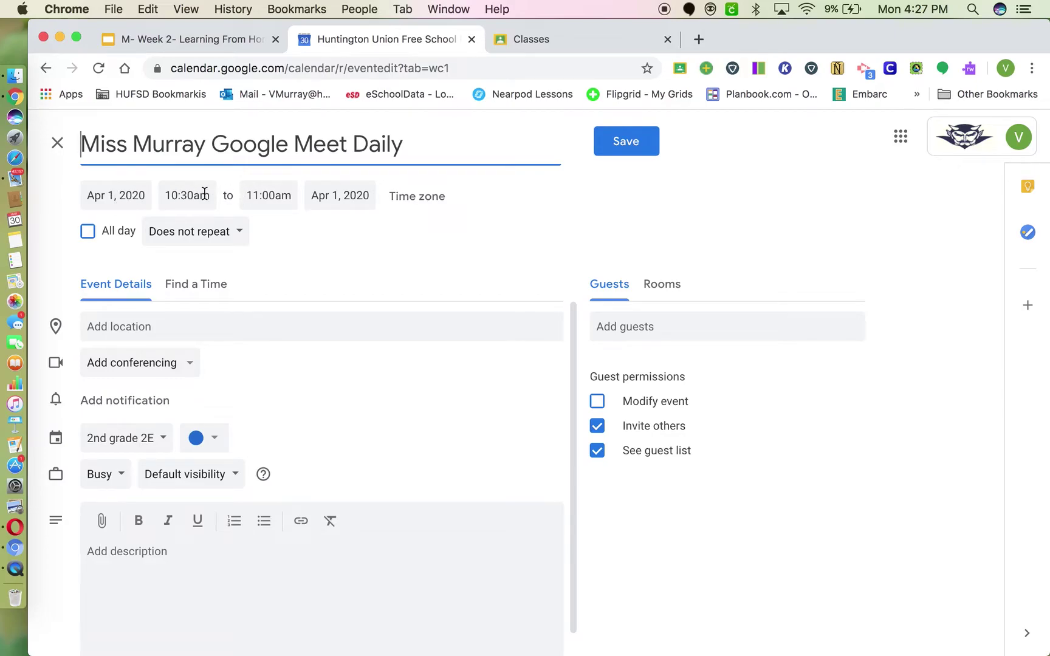
{"action": "left_click", "coordinate": [197, 246]}
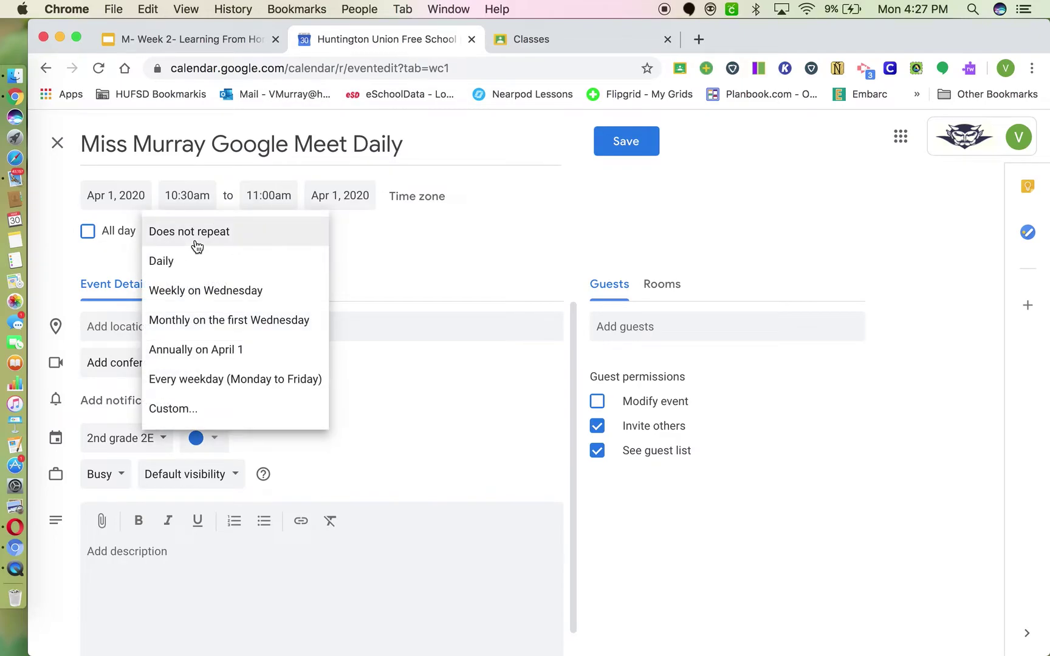
{"action": "left_click", "coordinate": [203, 406]}
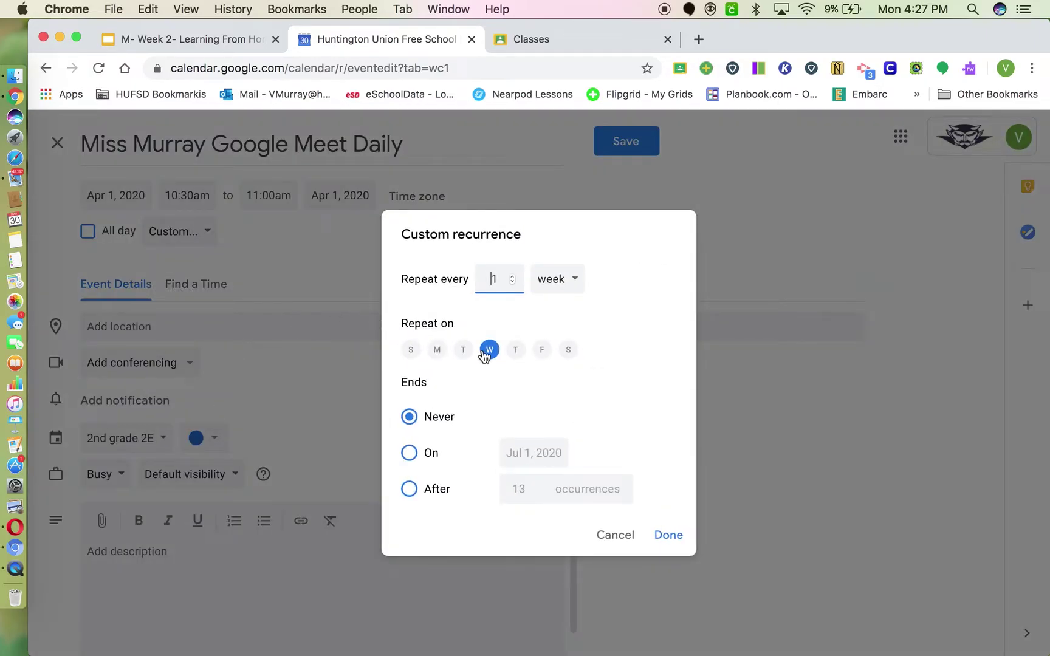
{"action": "left_click", "coordinate": [464, 351]}
{"action": "left_click", "coordinate": [492, 352]}
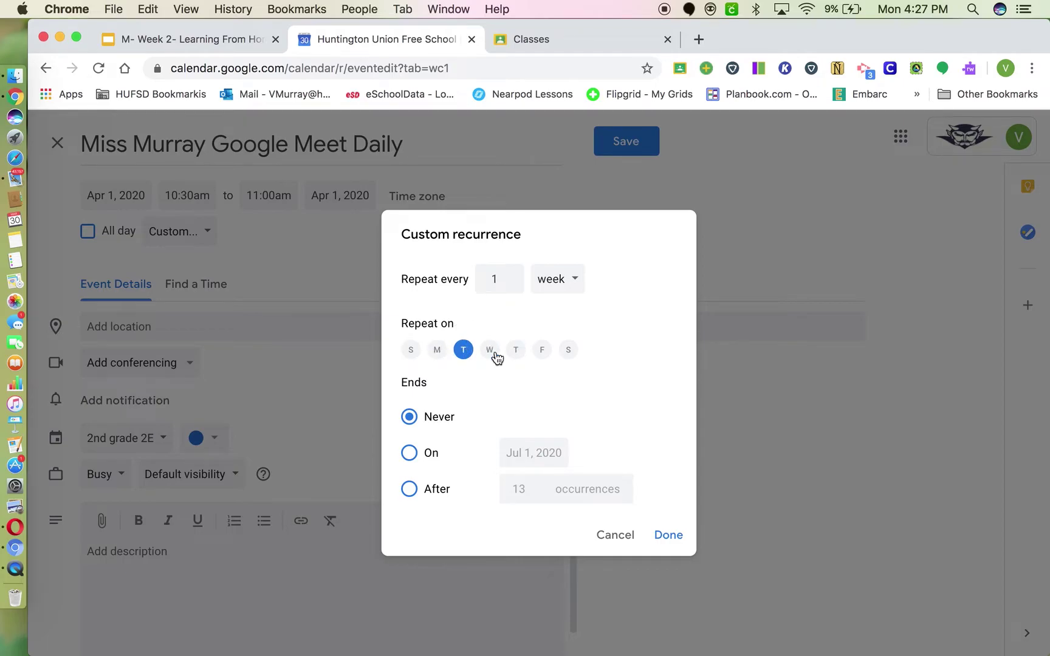
{"action": "left_click", "coordinate": [612, 537]}
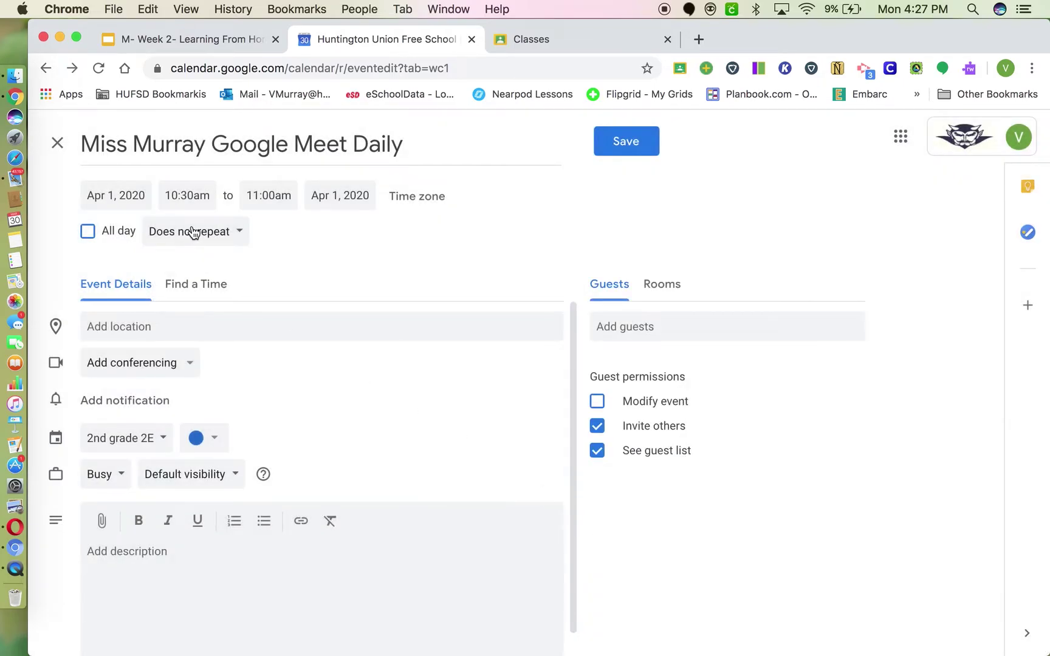
{"action": "left_click", "coordinate": [192, 231]}
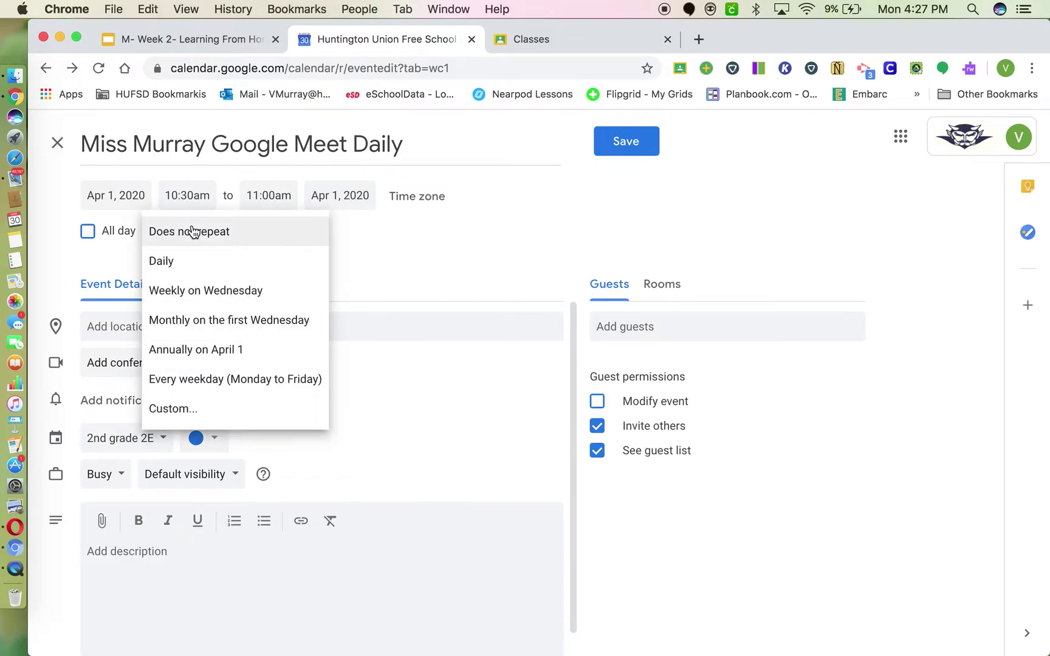
{"action": "left_click", "coordinate": [211, 379]}
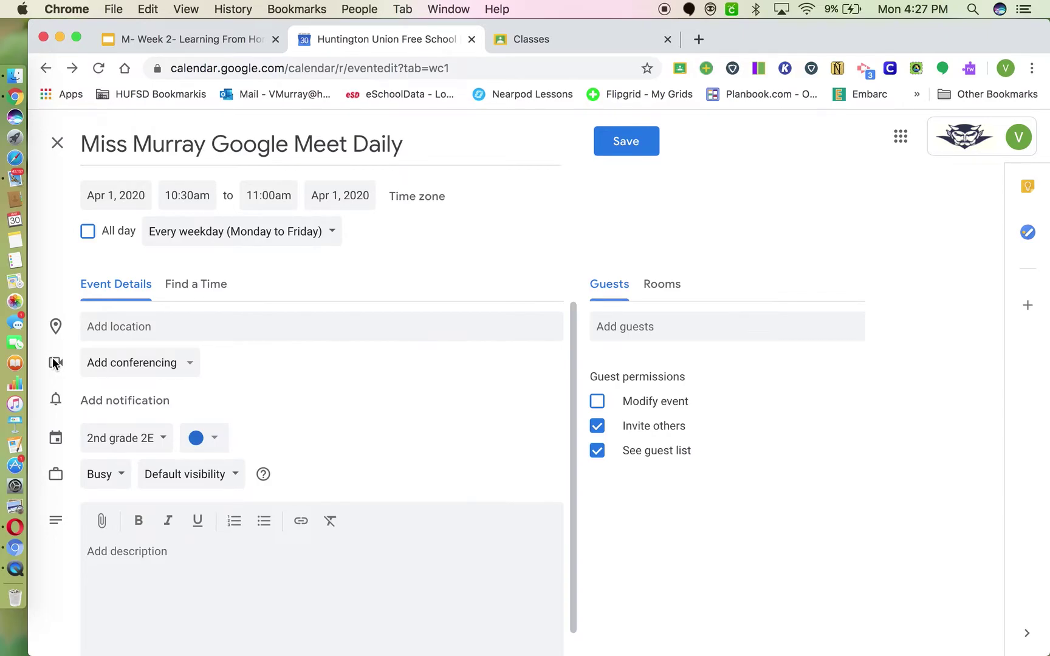
Step: Add a Hangouts Meet link and move the event to the 2019-2020 2nd grade class calendar
{"action": "left_click", "coordinate": [137, 372]}
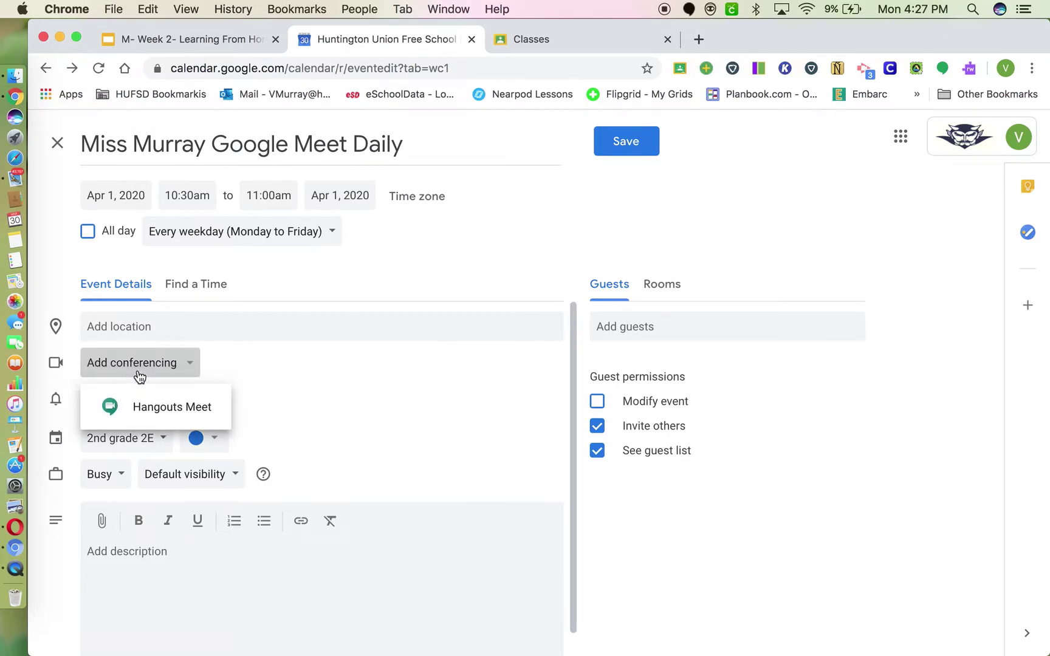
{"action": "left_click", "coordinate": [138, 408]}
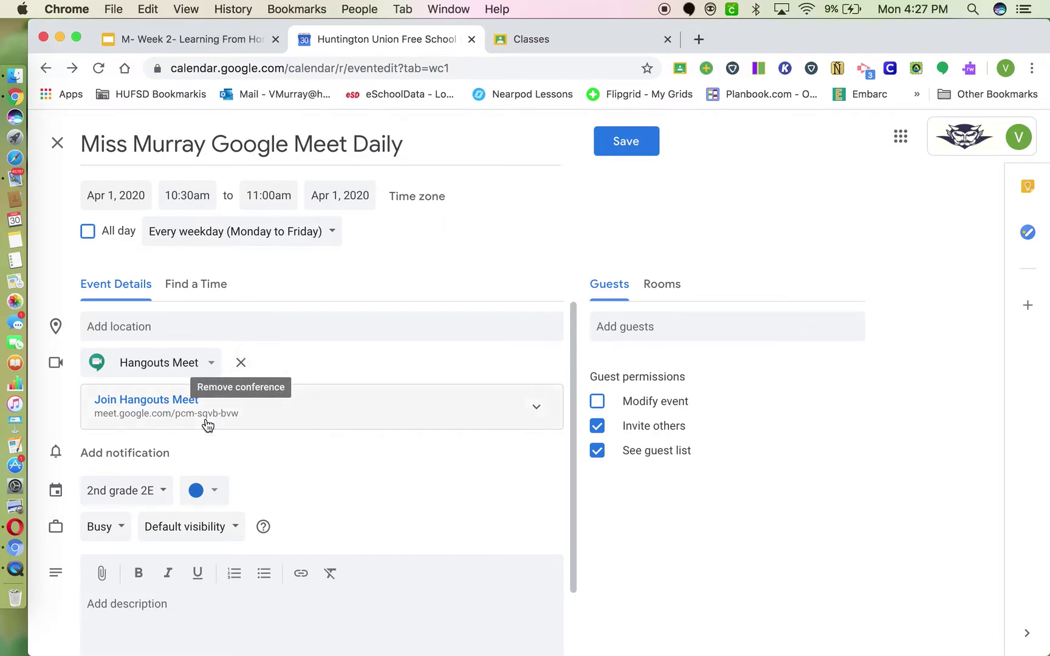
{"action": "left_click", "coordinate": [139, 493]}
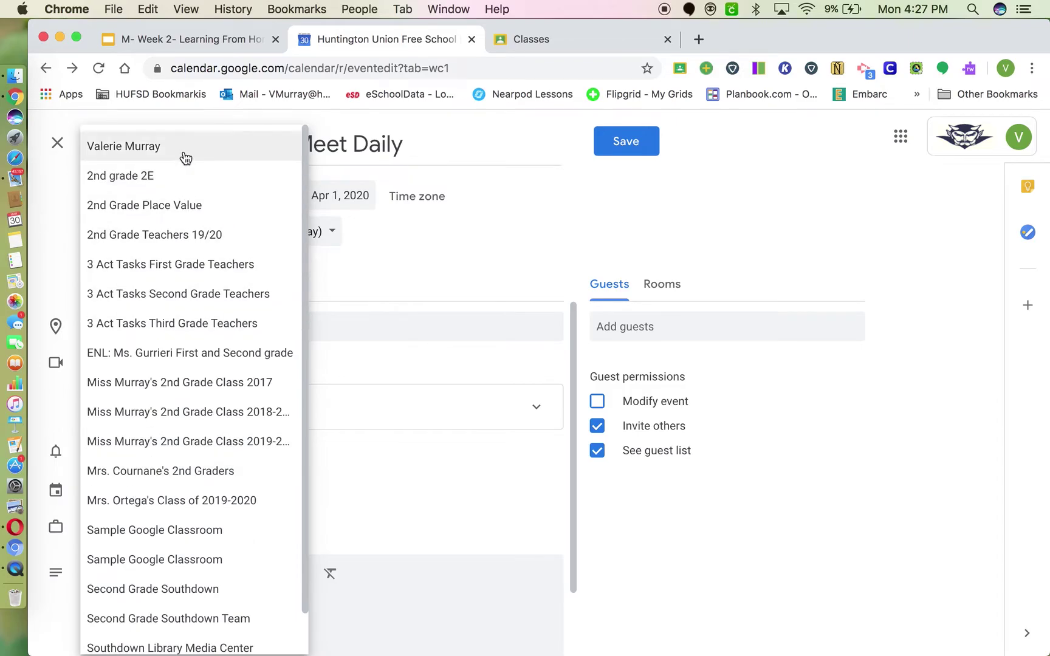
{"action": "left_click", "coordinate": [185, 158]}
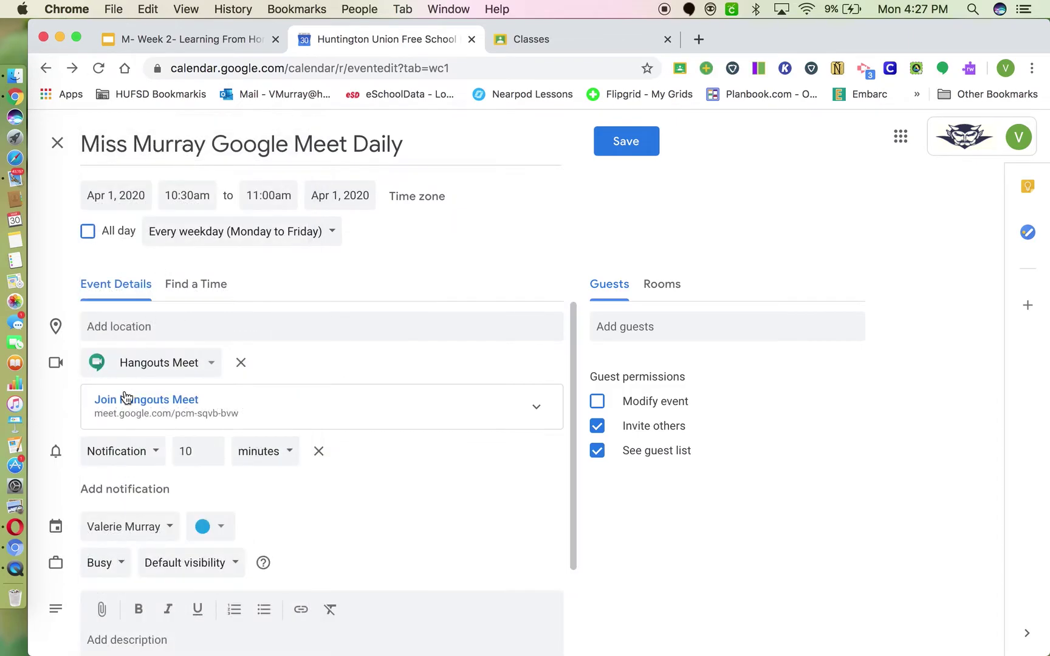
{"action": "left_click", "coordinate": [109, 526]}
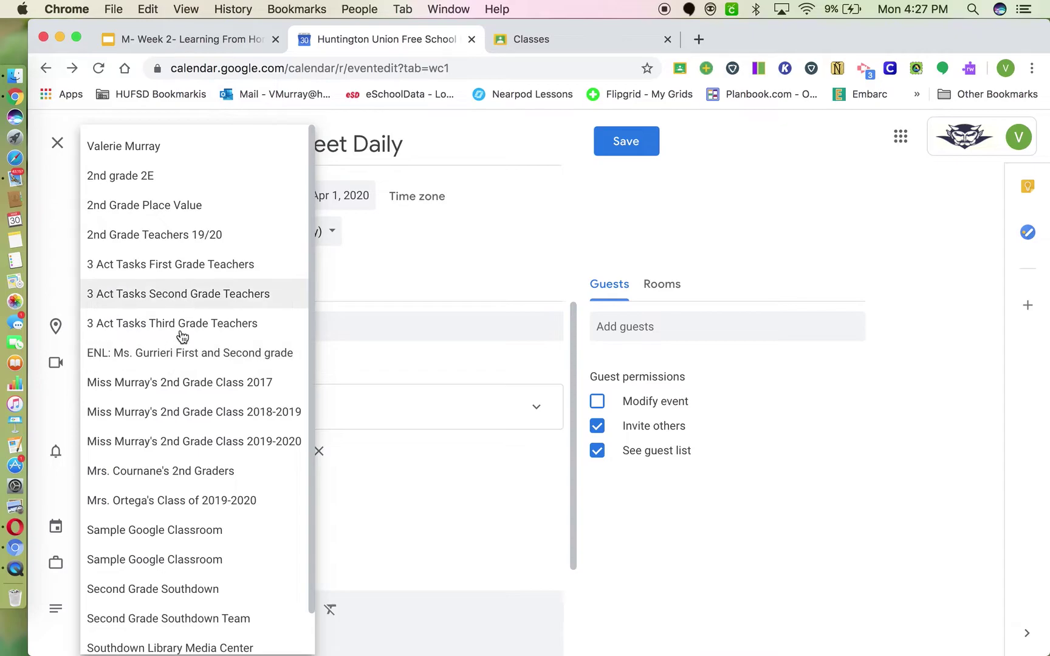
{"action": "left_click", "coordinate": [173, 446]}
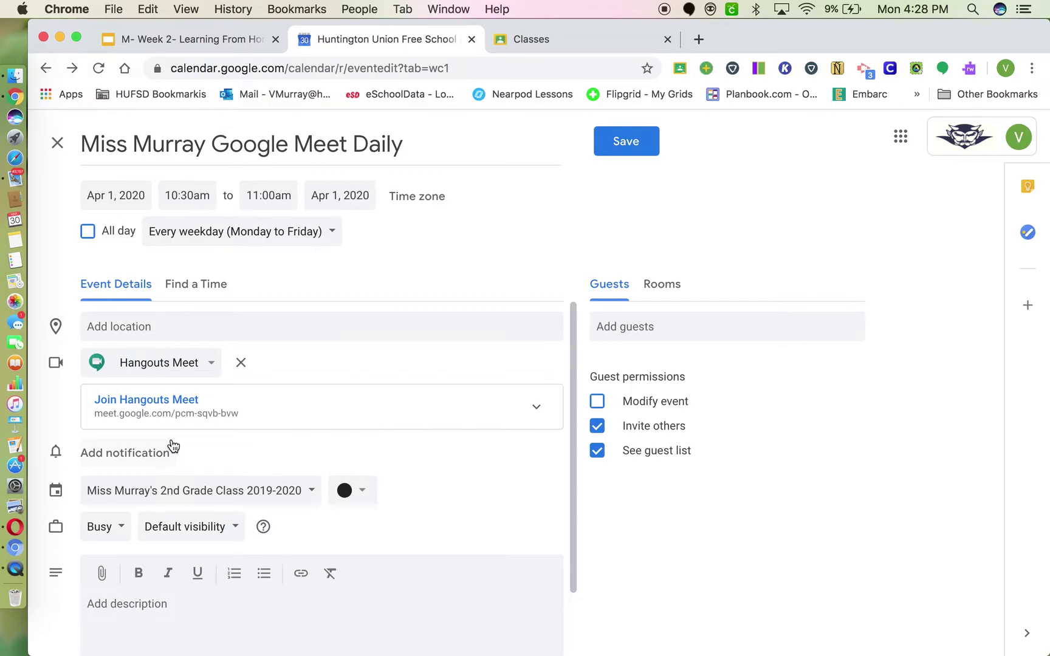
Step: Colour the event Grape and save the recurring Meet event
{"action": "left_click", "coordinate": [351, 491]}
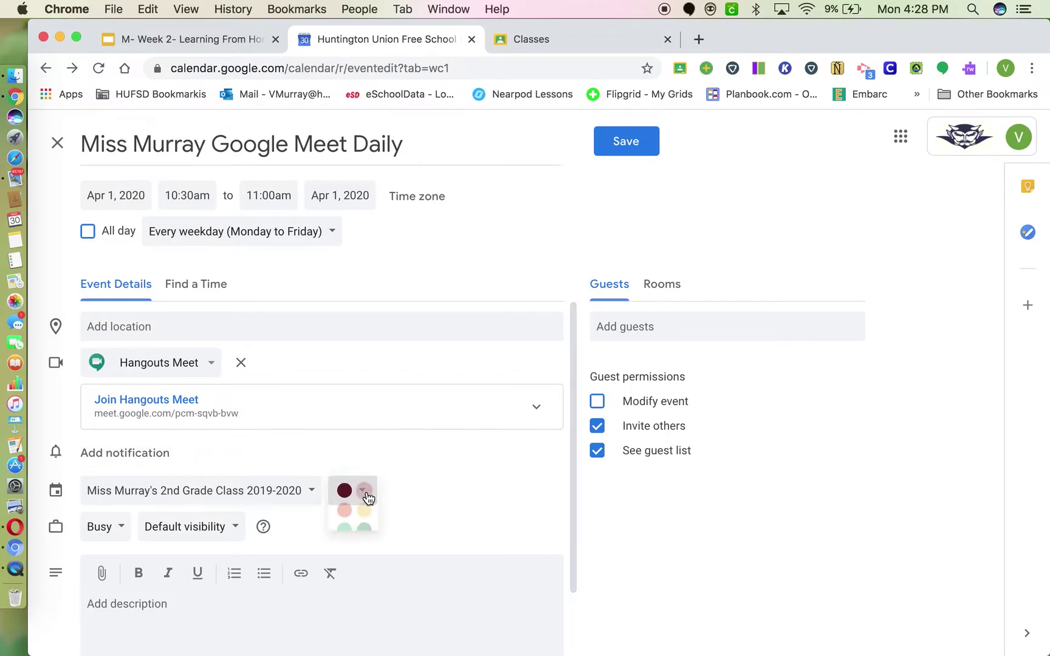
{"action": "left_click", "coordinate": [364, 569]}
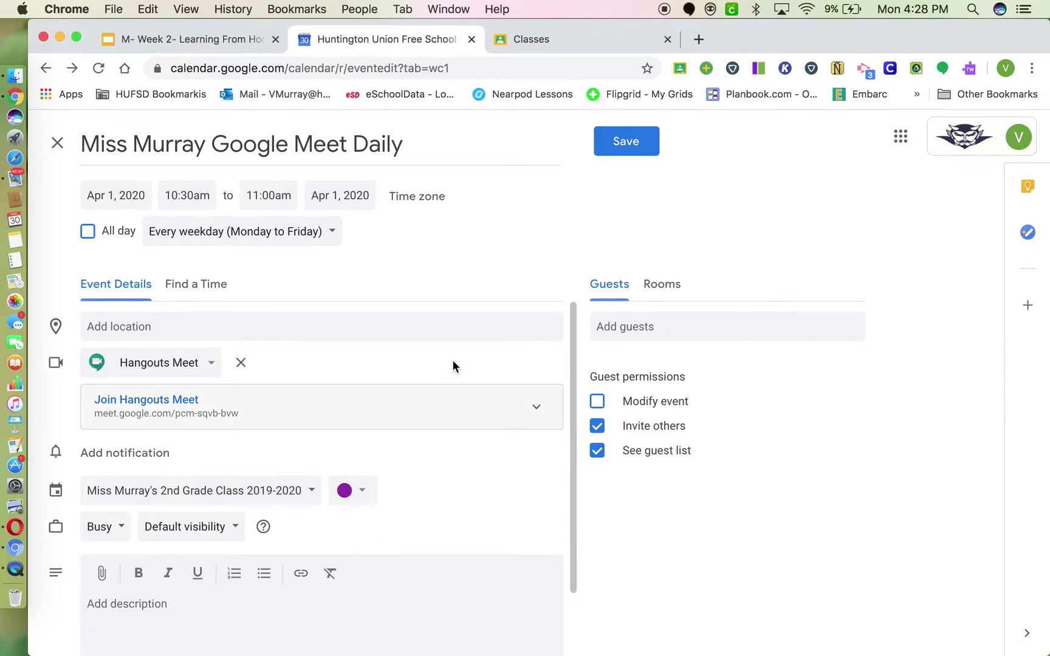
{"action": "scroll", "coordinate": [366, 422], "scroll_direction": "down", "scroll_amount": 2}
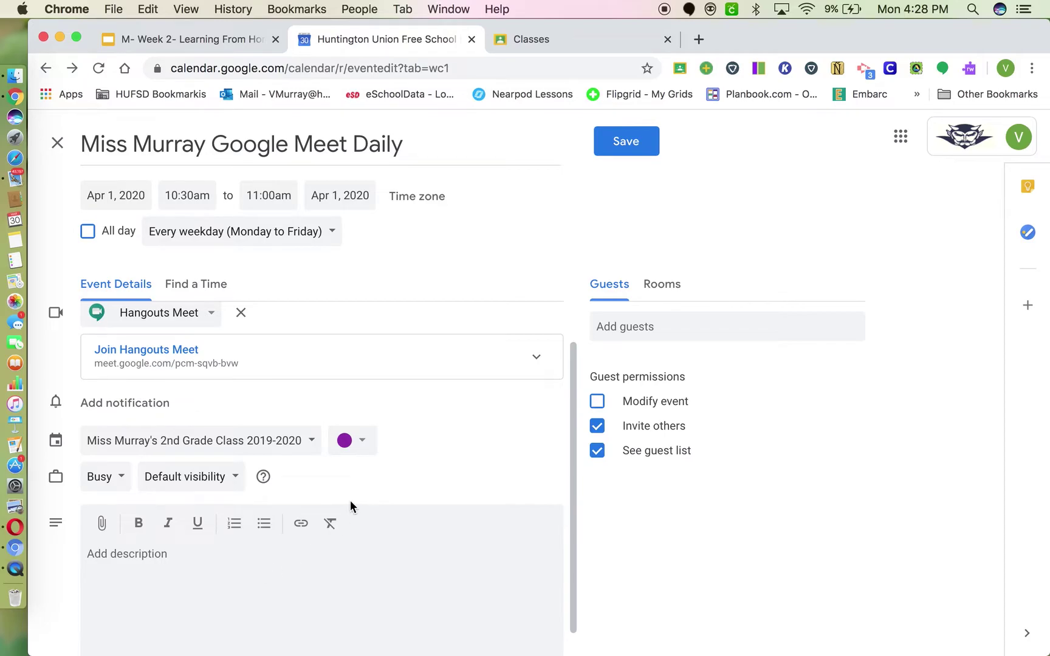
{"action": "scroll", "coordinate": [354, 501], "scroll_direction": "up", "scroll_amount": 2}
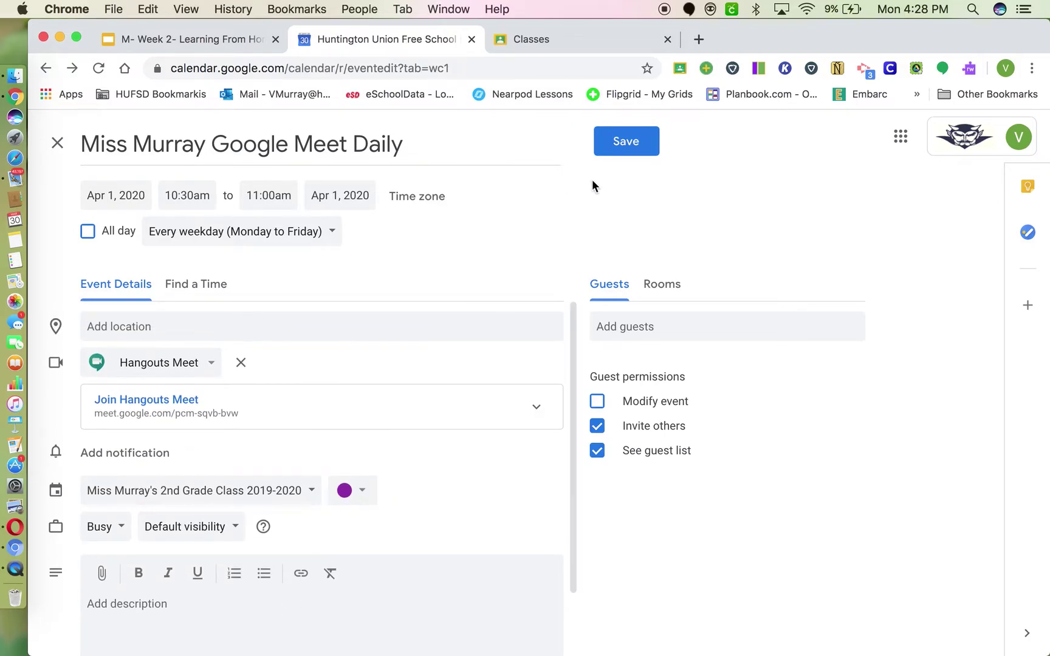
{"action": "left_click", "coordinate": [619, 156]}
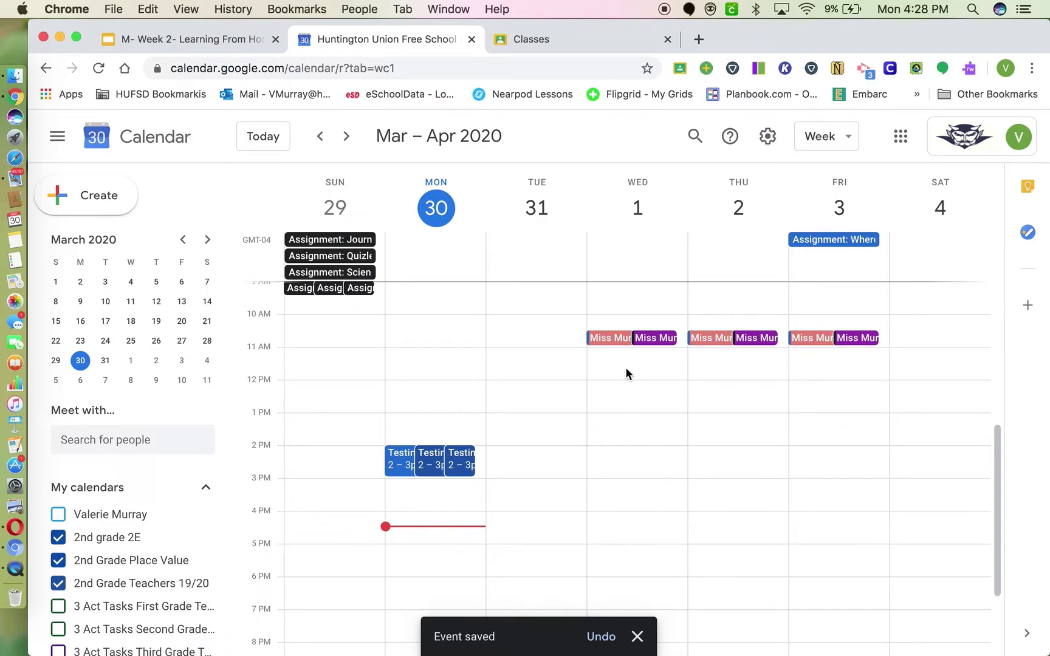
Step: Copy the Hangouts Meet link from the Wednesday event and switch to the Google Classroom tab
{"action": "left_click", "coordinate": [659, 339]}
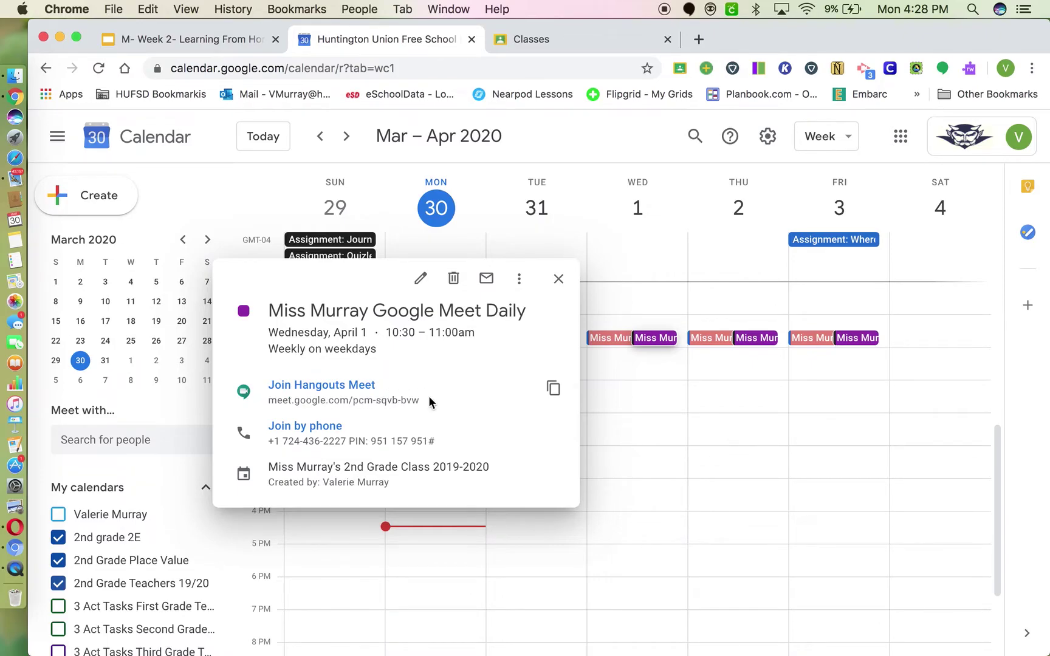
{"action": "left_click", "coordinate": [554, 390]}
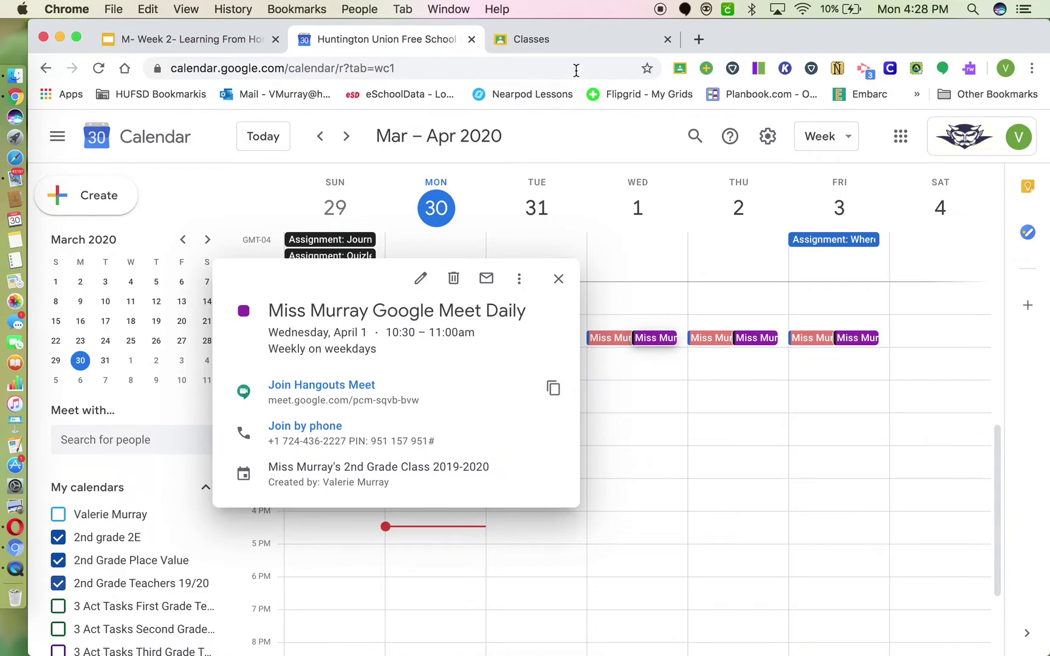
{"action": "left_click", "coordinate": [572, 40]}
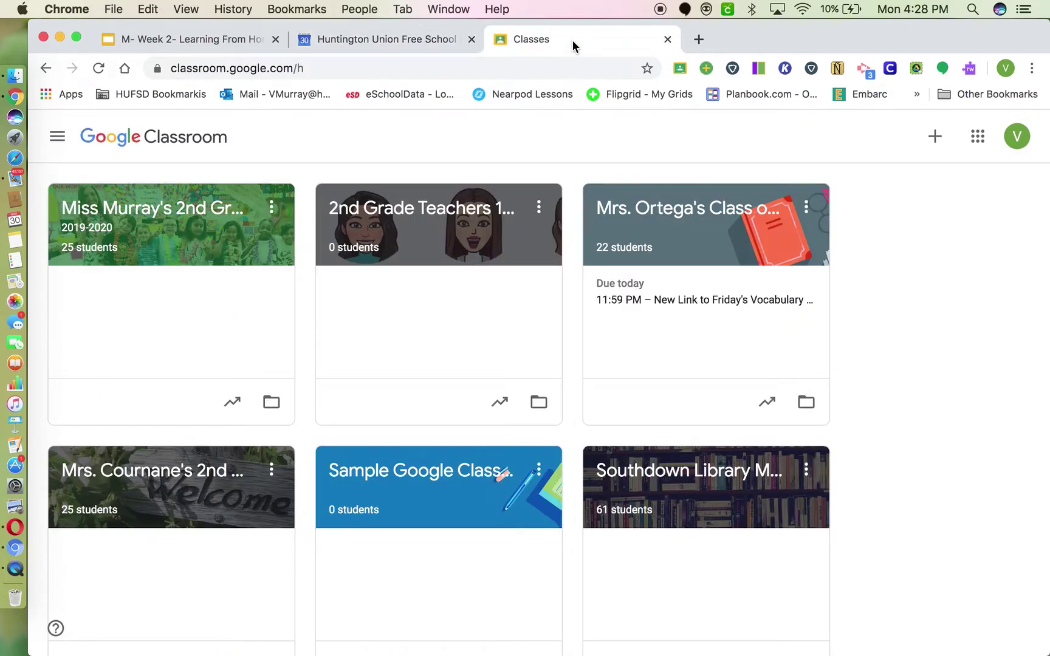
Step: In the second-grade class's Classwork, create a new material titled 'Daily Google Meet'
{"action": "left_click", "coordinate": [199, 207]}
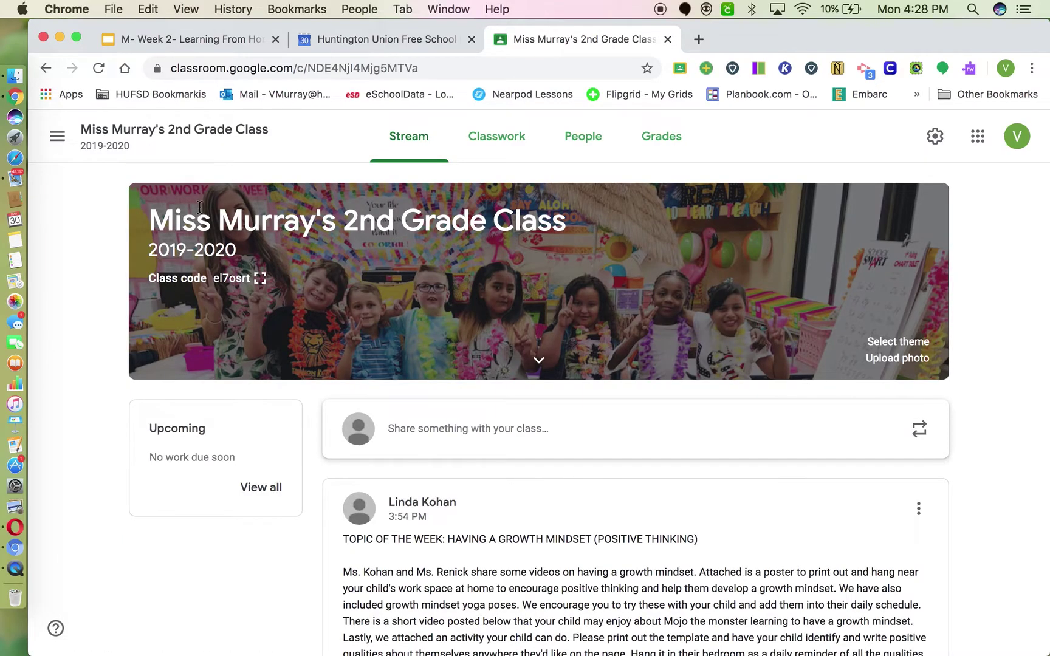
{"action": "left_click", "coordinate": [498, 142]}
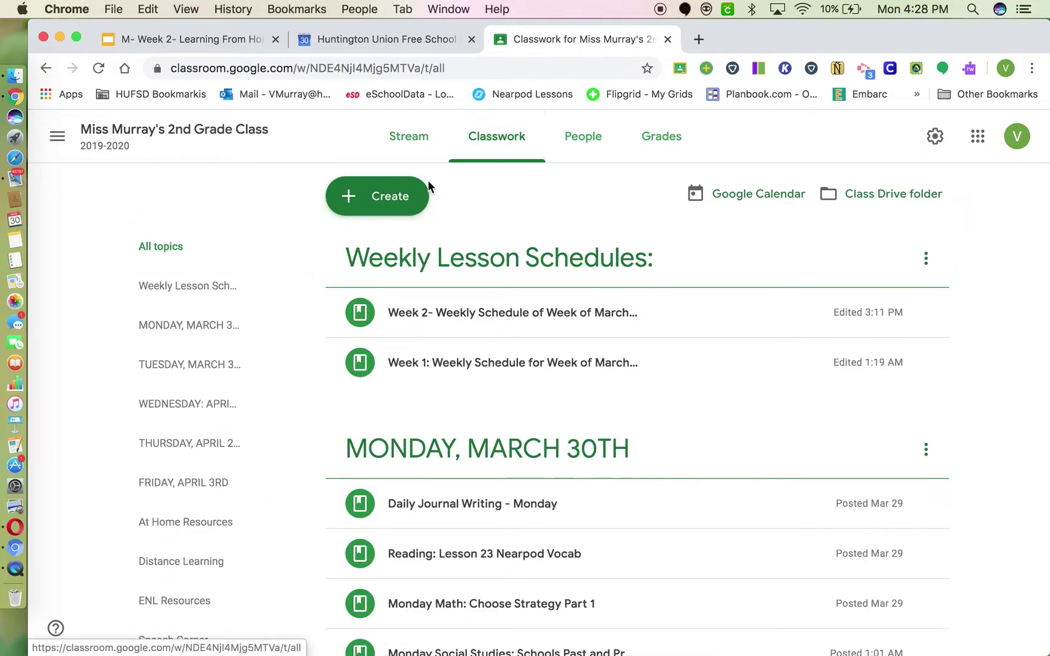
{"action": "left_click", "coordinate": [389, 198]}
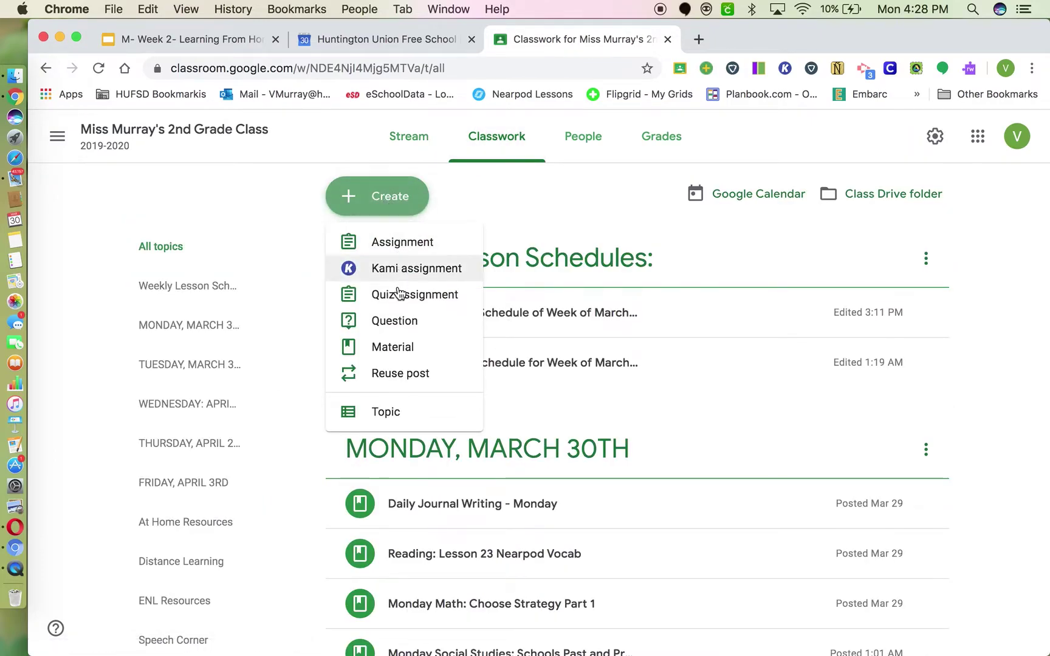
{"action": "left_click", "coordinate": [389, 351]}
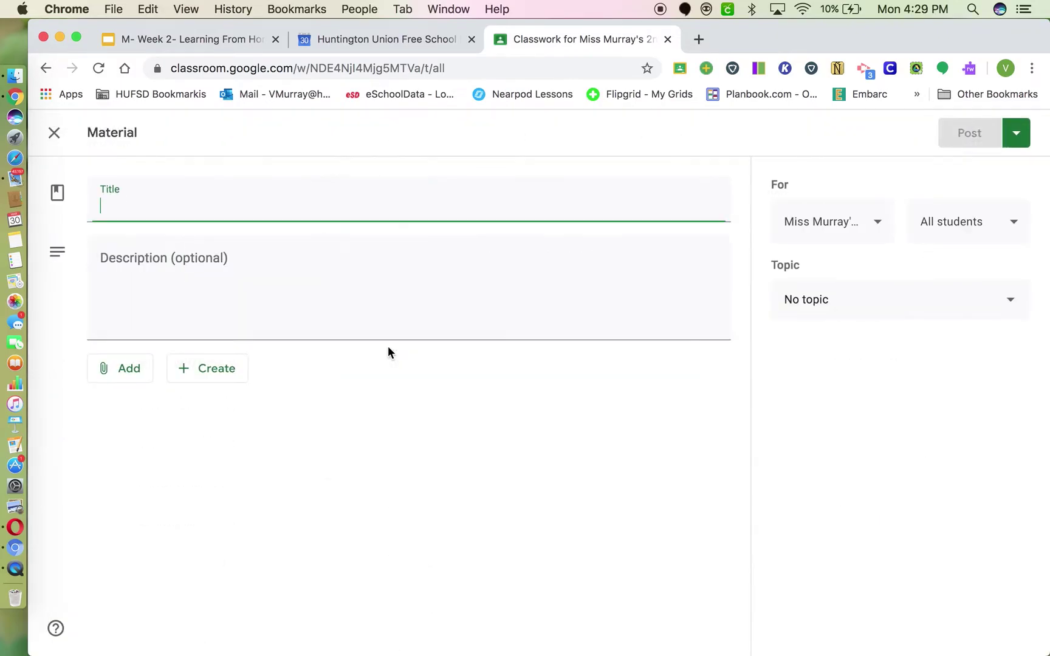
{"action": "type", "text": "Da"}
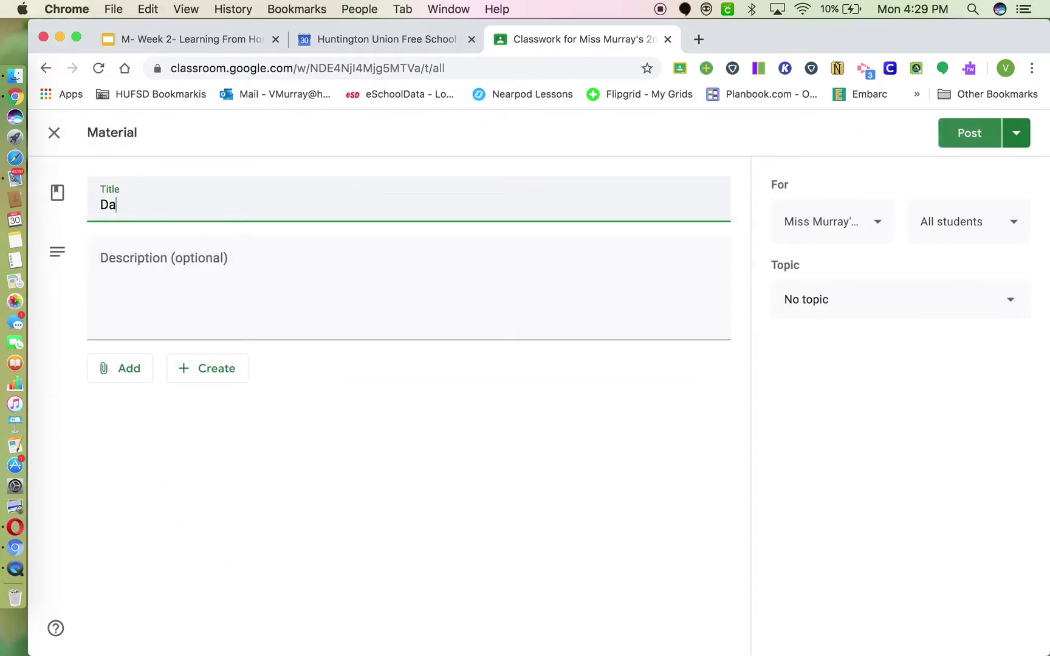
{"action": "type", "text": "ily Goog"}
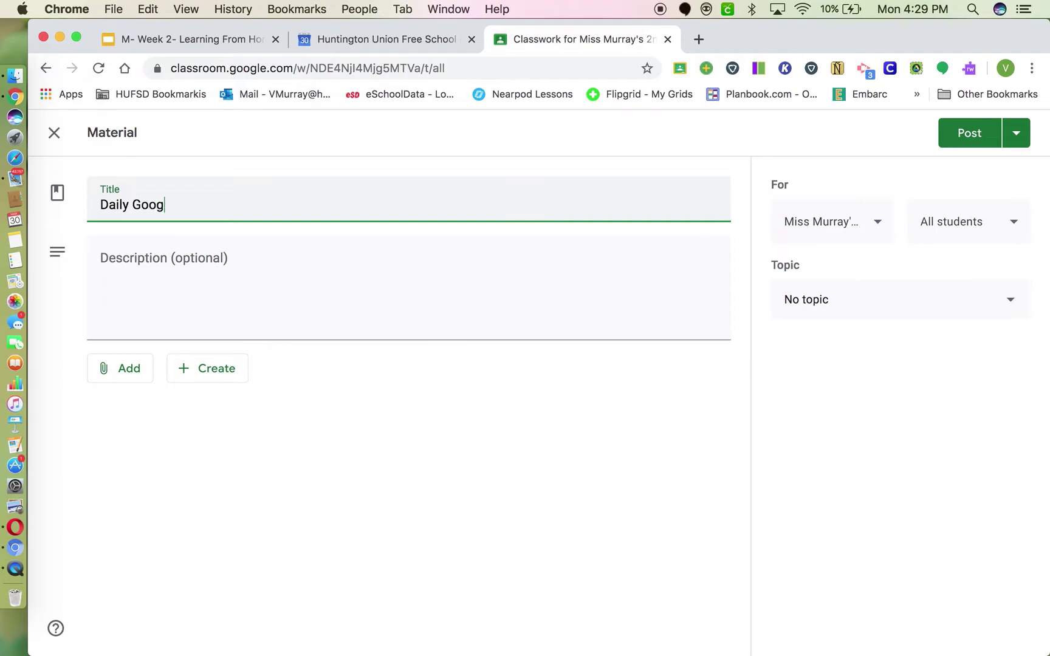
{"action": "type", "text": "le Meet with Miss Murray"}
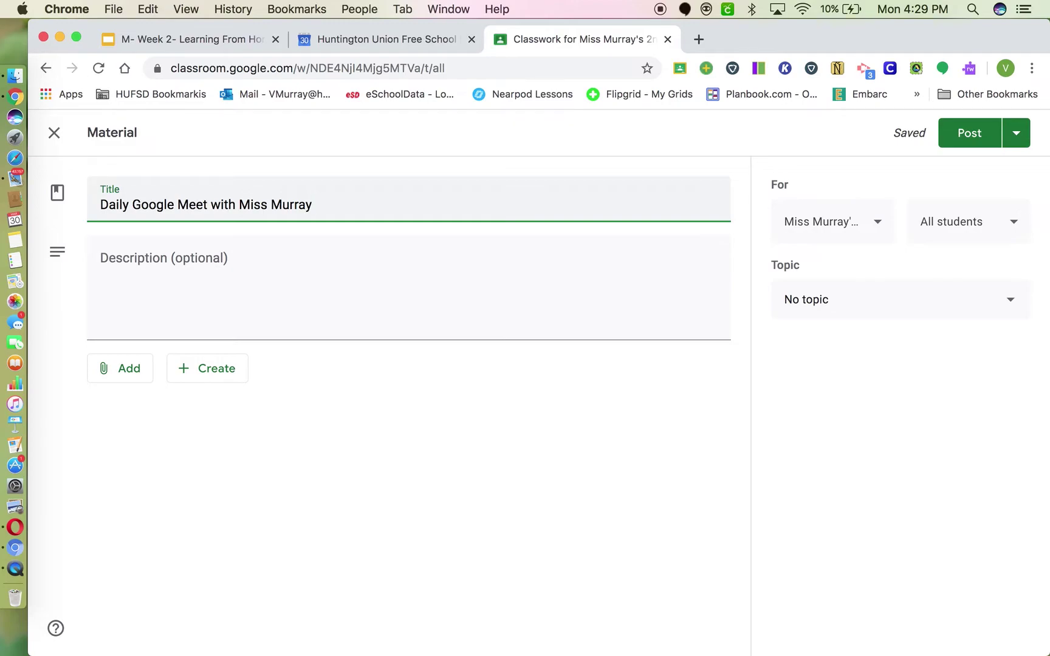
{"action": "left_click", "coordinate": [318, 279]}
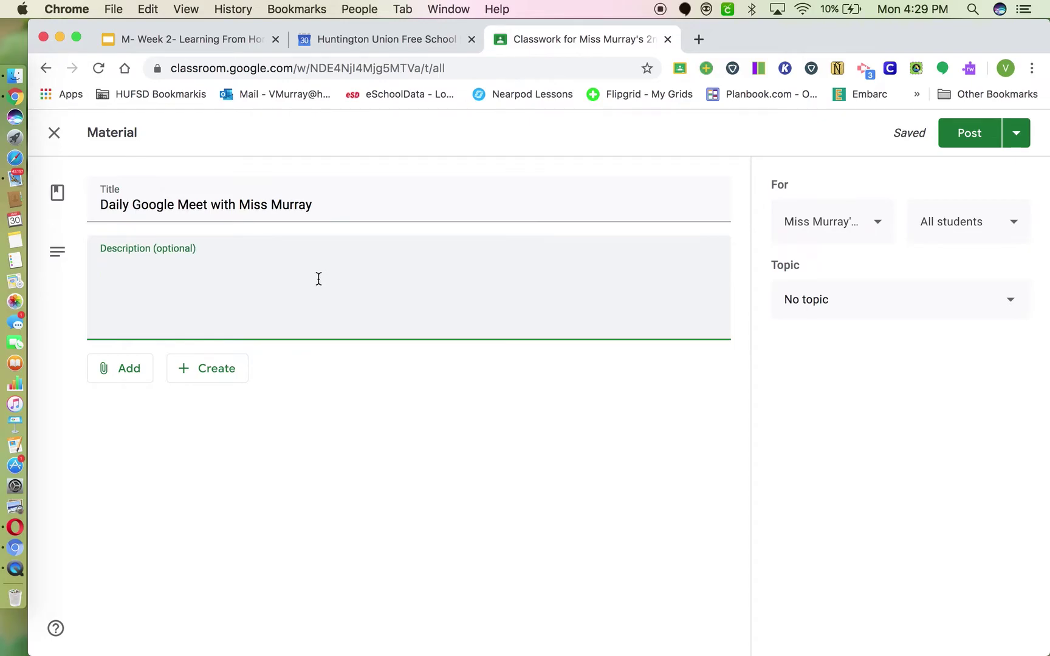
Step: Paste the Meet link into the material's description and show the Post options
{"action": "right_click", "coordinate": [173, 272]}
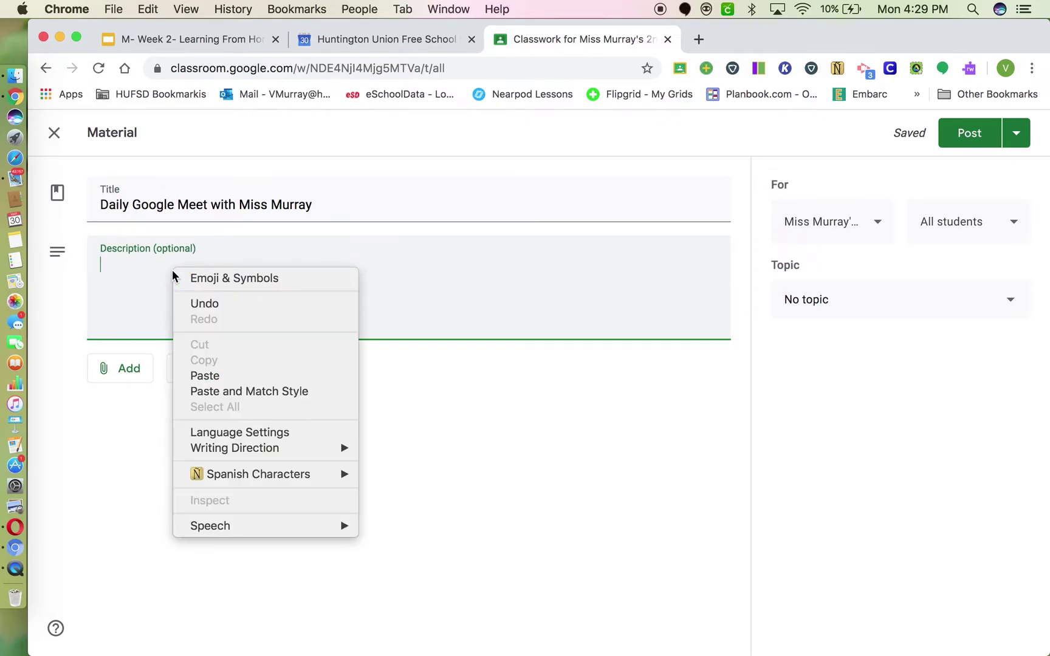
{"action": "left_click", "coordinate": [204, 375]}
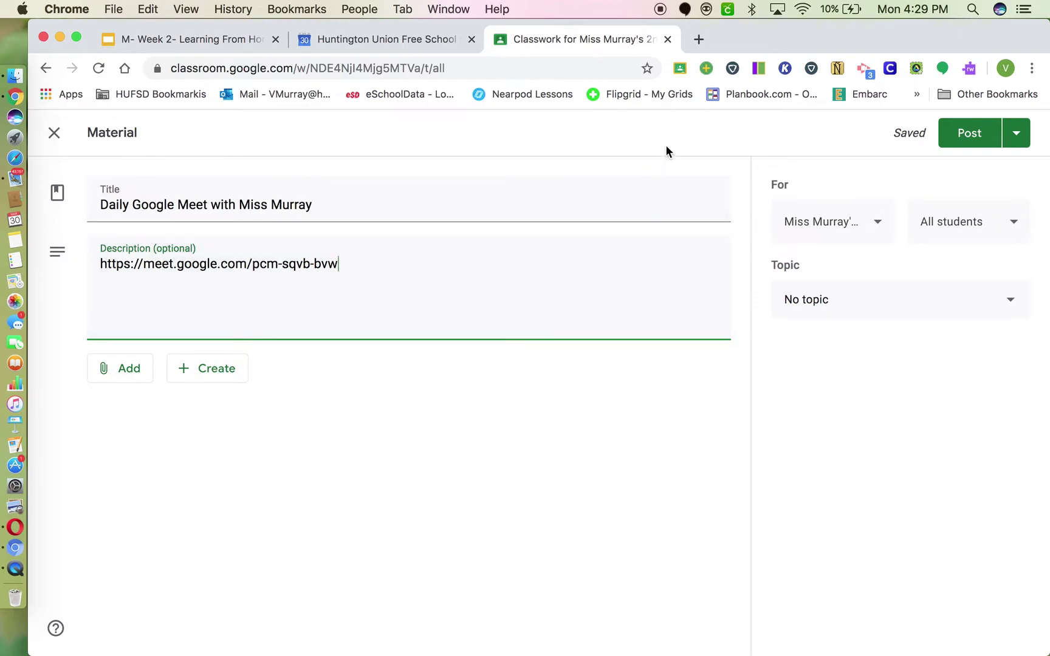
{"action": "left_click", "coordinate": [1020, 146]}
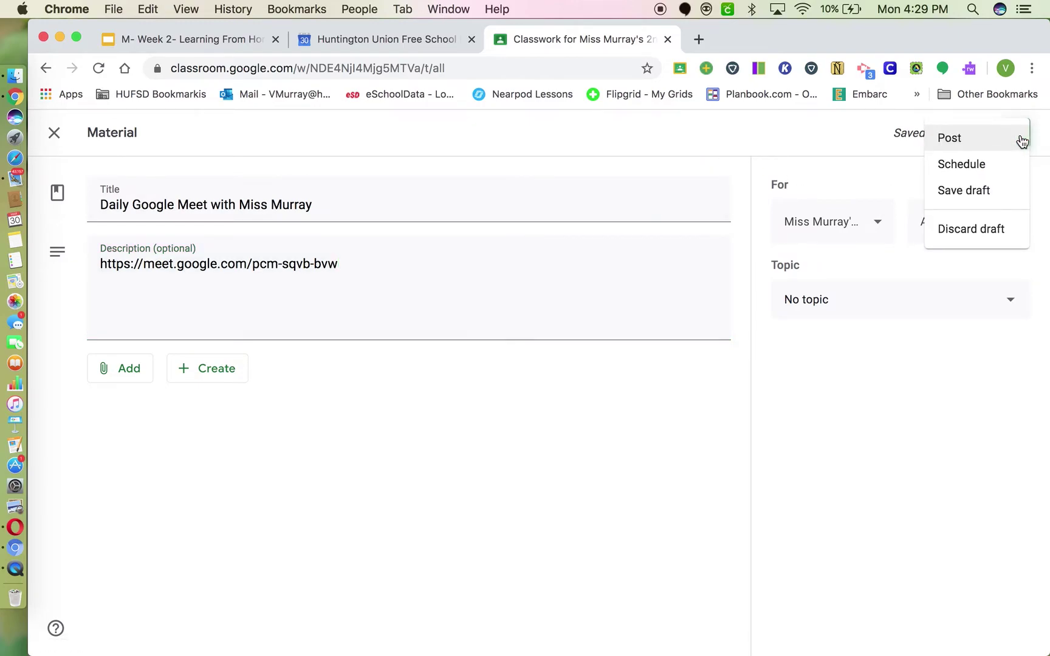
Step: Schedule the Daily Google Meet material for Apr 1, 2020 at 9:30 AM
{"action": "left_click", "coordinate": [1013, 164]}
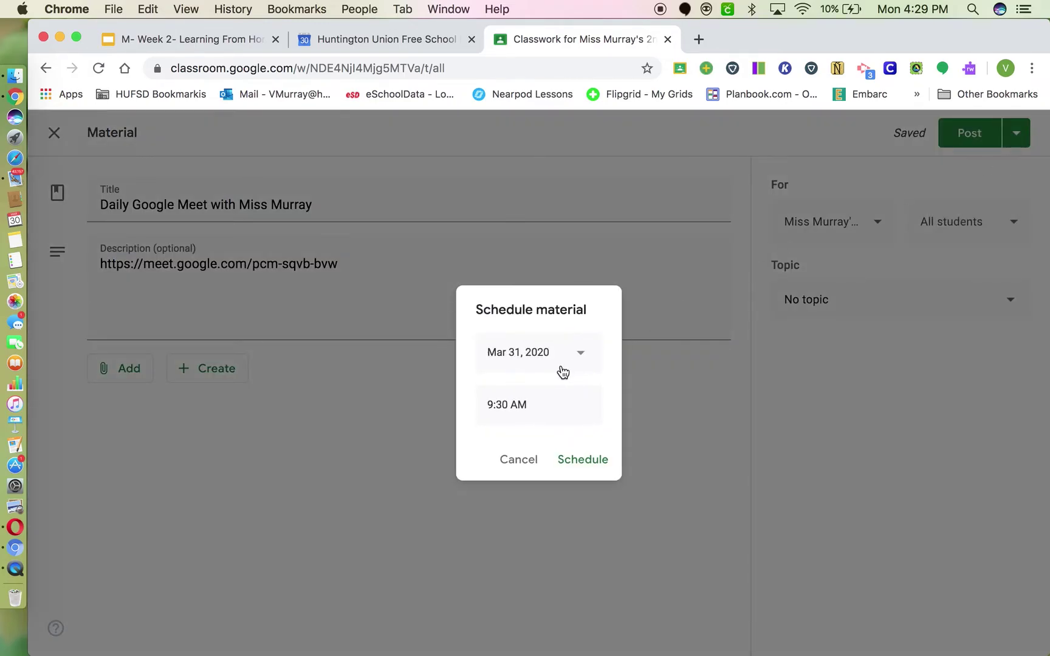
{"action": "left_click", "coordinate": [562, 368]}
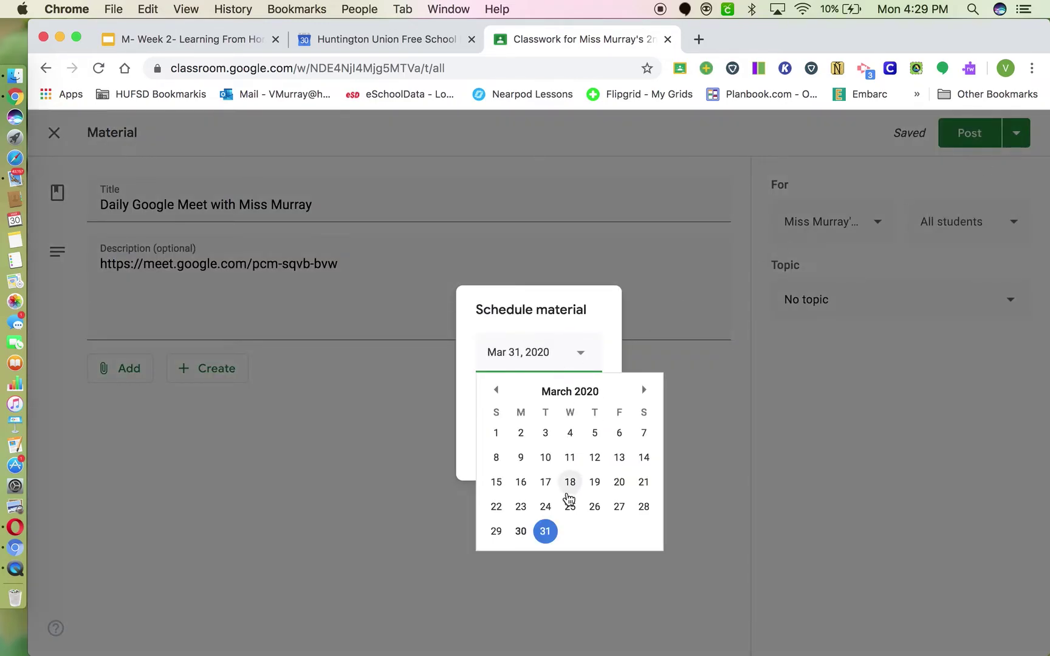
{"action": "left_click", "coordinate": [642, 390]}
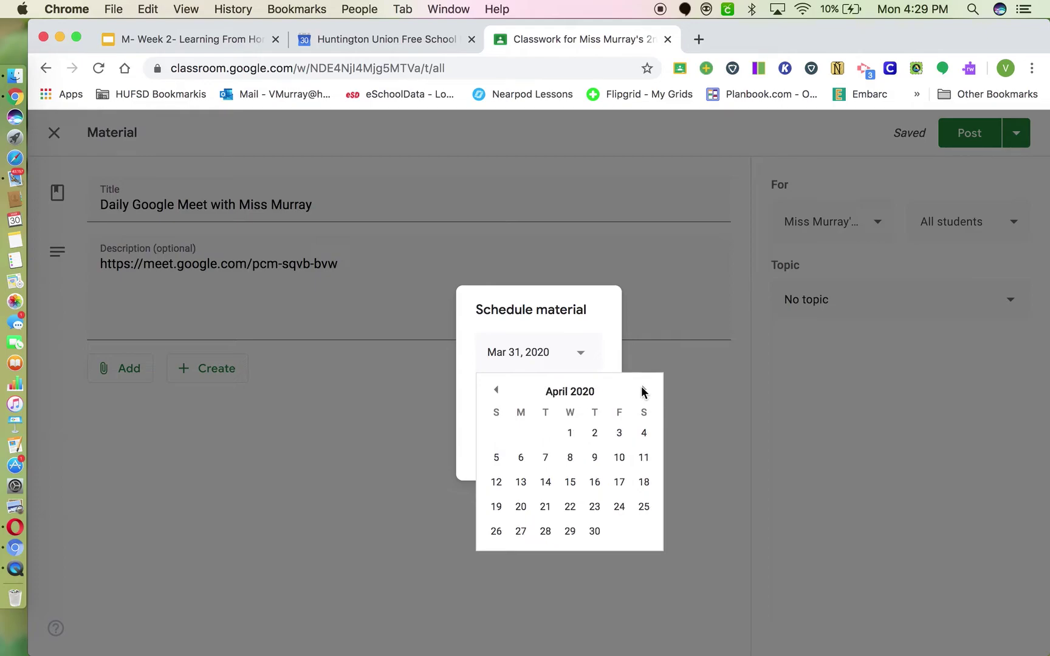
{"action": "left_click", "coordinate": [570, 433]}
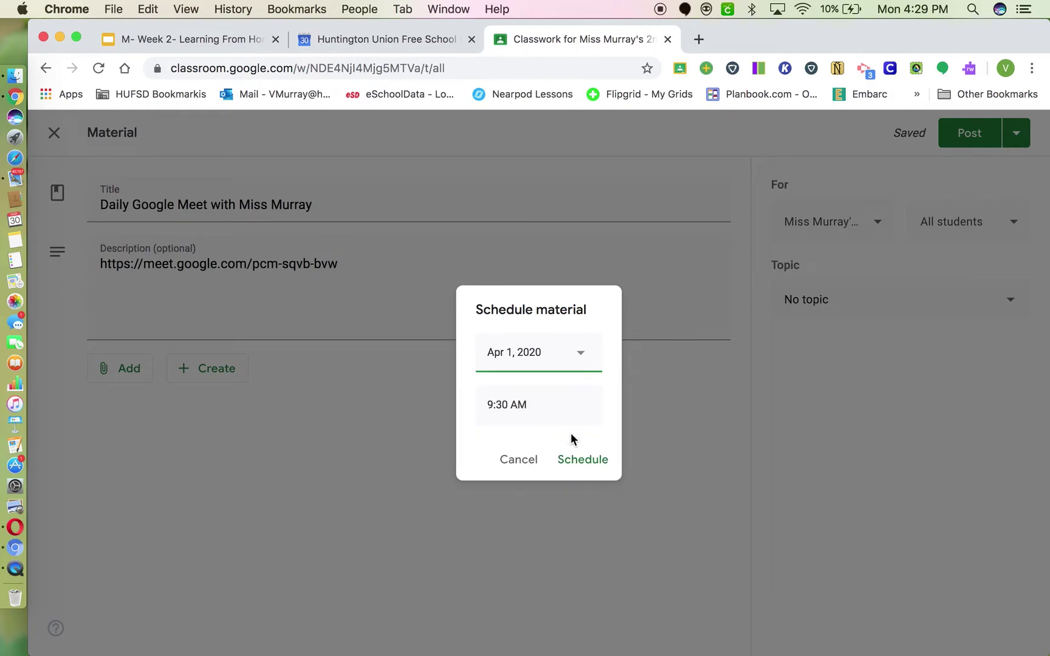
{"action": "left_click", "coordinate": [560, 413]}
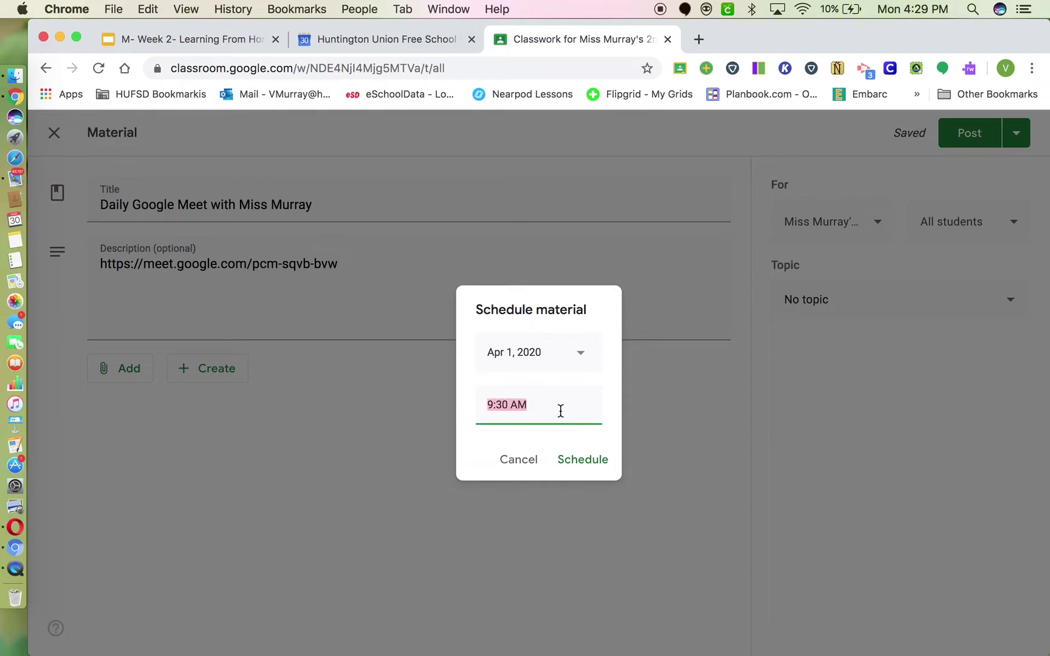
{"action": "left_click", "coordinate": [560, 411]}
{"action": "left_click", "coordinate": [583, 460]}
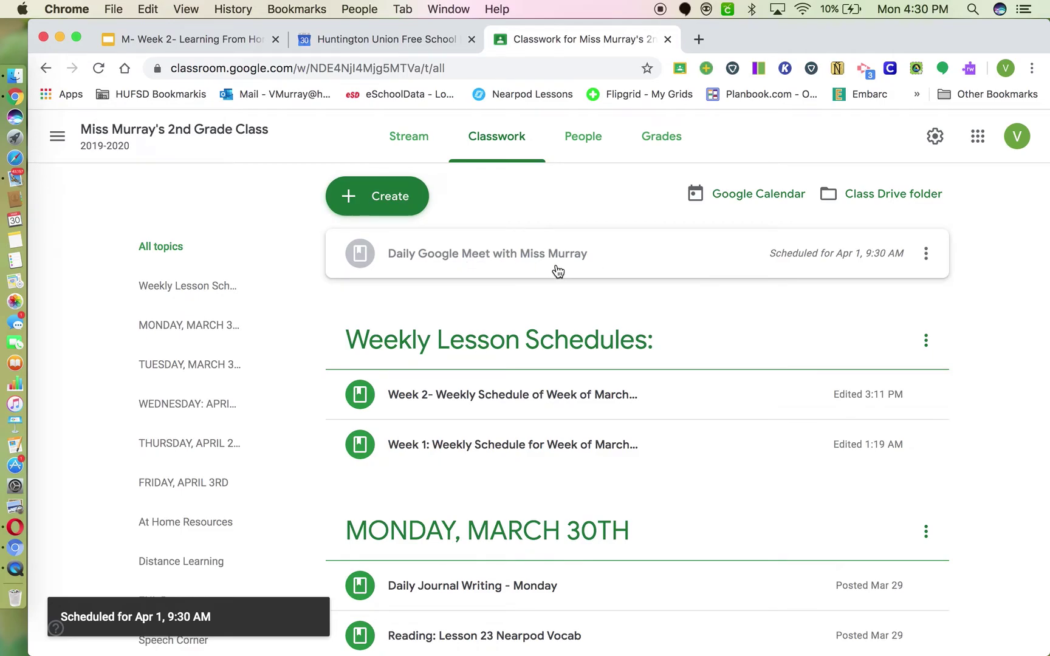
Step: Drag the Daily Google Meet material to the top of WEDNESDAY: APRIL 1ST and expand it
{"action": "scroll", "coordinate": [534, 426], "scroll_direction": "down", "scroll_amount": 3}
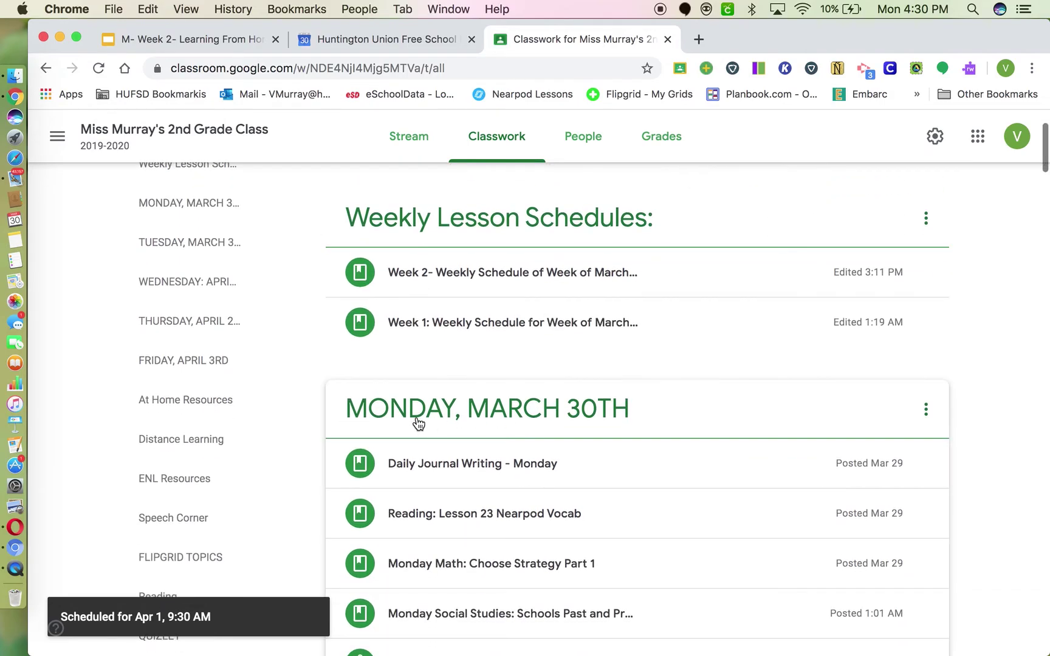
{"action": "scroll", "coordinate": [624, 442], "scroll_direction": "up", "scroll_amount": 2}
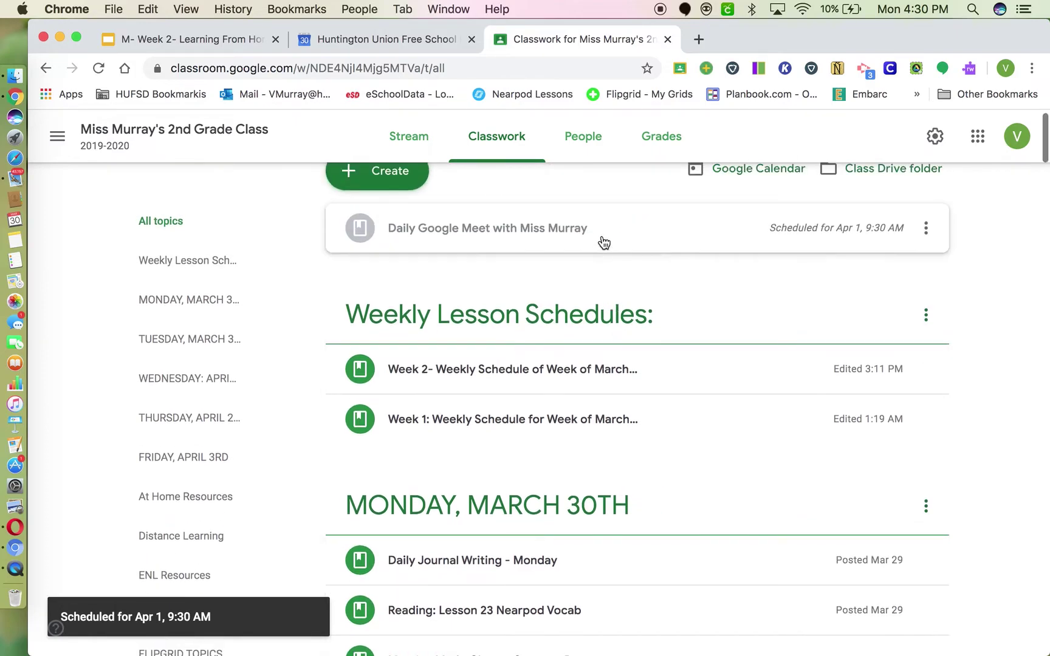
{"action": "left_click", "coordinate": [602, 233]}
{"action": "left_click_drag", "start_coordinate": [602, 236], "coordinate": [548, 505]}
{"action": "scroll", "coordinate": [601, 404], "scroll_direction": "down", "scroll_amount": 4}
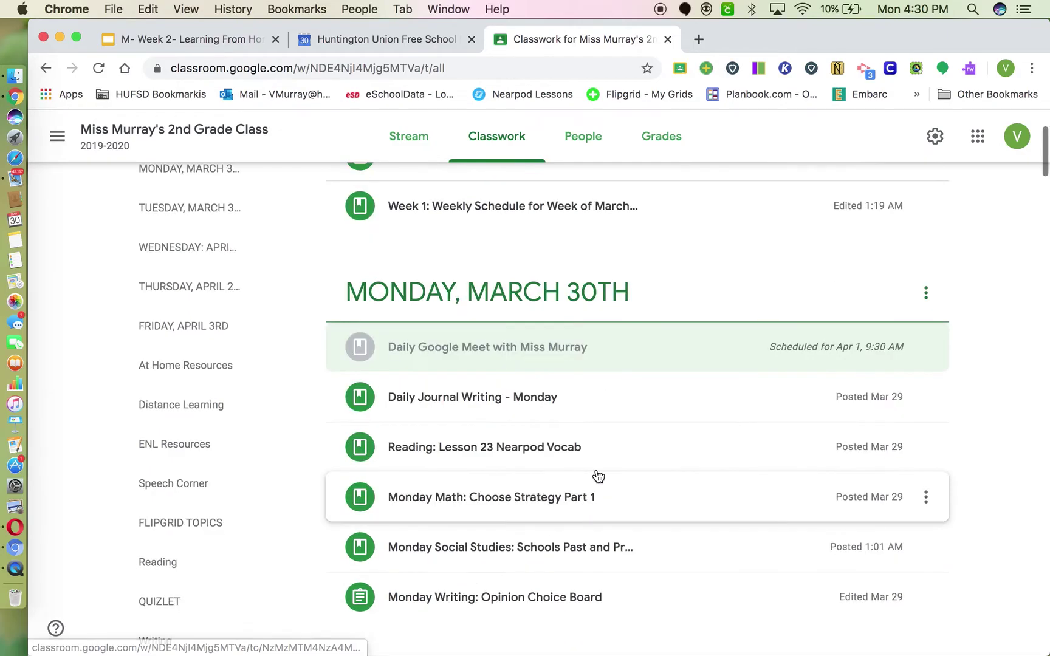
{"action": "scroll", "coordinate": [604, 402], "scroll_direction": "down", "scroll_amount": 2}
{"action": "left_click_drag", "start_coordinate": [595, 258], "coordinate": [546, 452]}
{"action": "scroll", "coordinate": [582, 483], "scroll_direction": "down", "scroll_amount": 7}
{"action": "scroll", "coordinate": [582, 478], "scroll_direction": "down", "scroll_amount": 2}
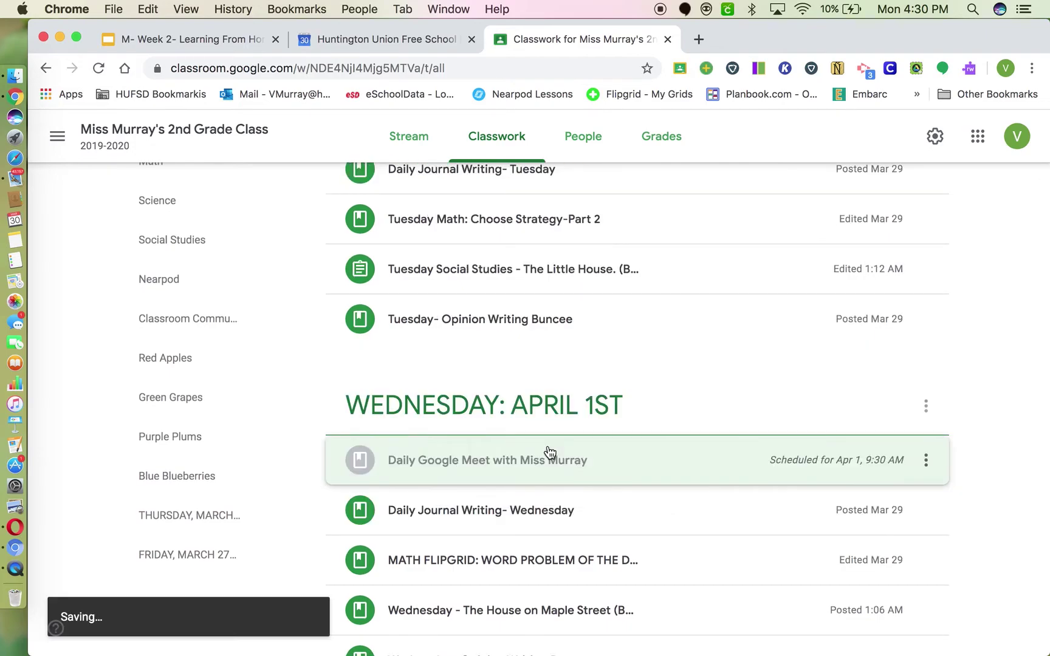
{"action": "left_click", "coordinate": [586, 467]}
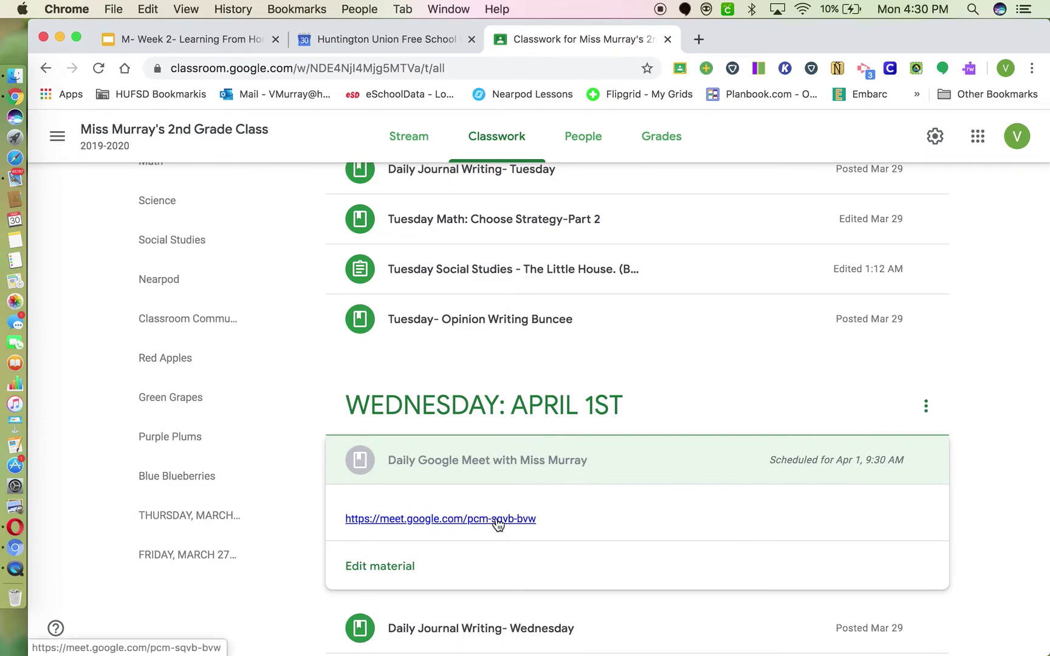
{"action": "left_click", "coordinate": [497, 520]}
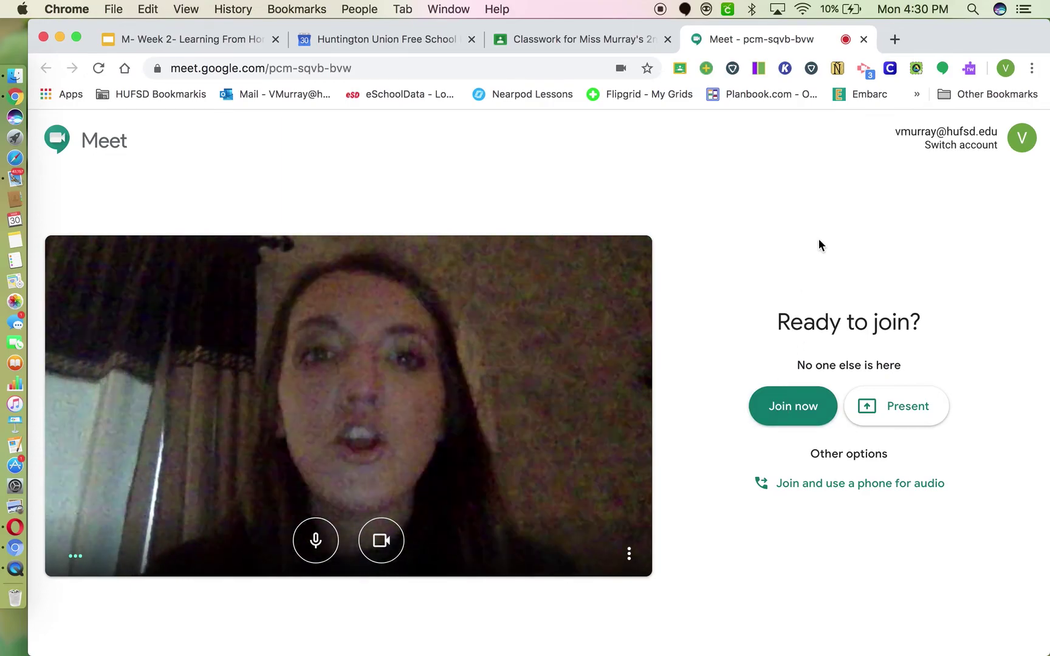
{"action": "left_click", "coordinate": [863, 39]}
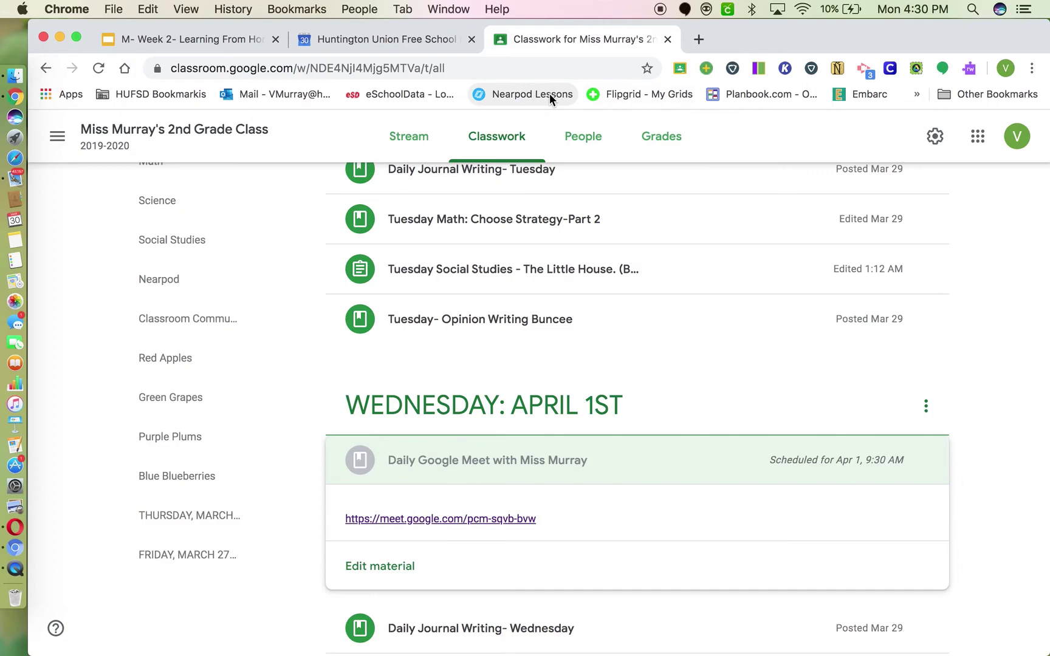
Step: Check the Calendar tab, then open the class's Google Calendar link from Classwork
{"action": "scroll", "coordinate": [536, 251], "scroll_direction": "up", "scroll_amount": 3}
{"action": "scroll", "coordinate": [537, 249], "scroll_direction": "up", "scroll_amount": 5}
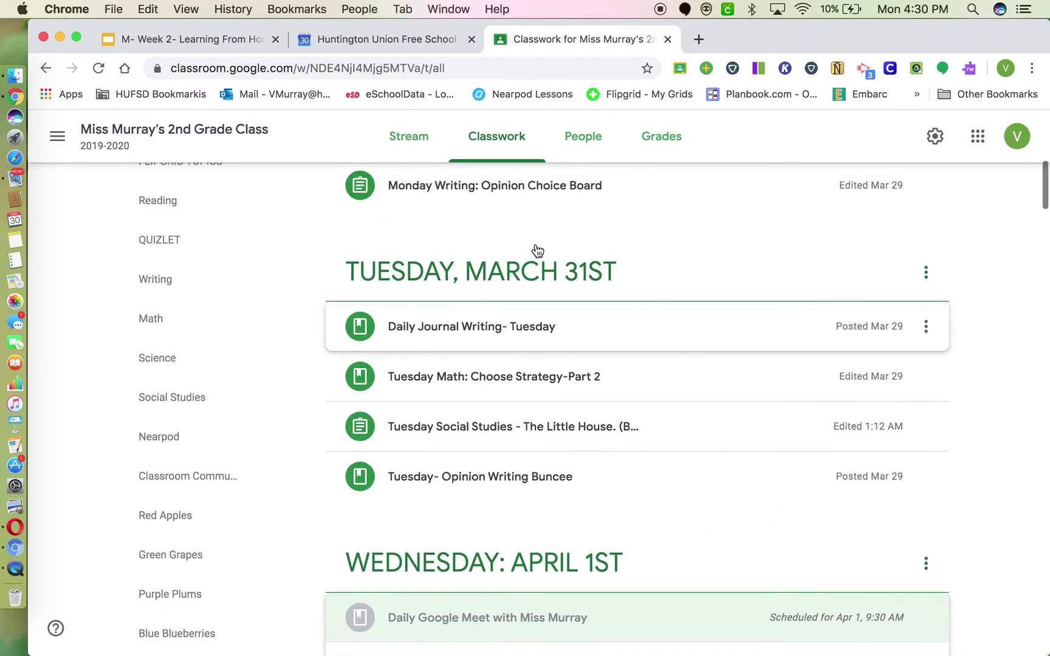
{"action": "scroll", "coordinate": [537, 251], "scroll_direction": "up", "scroll_amount": 10}
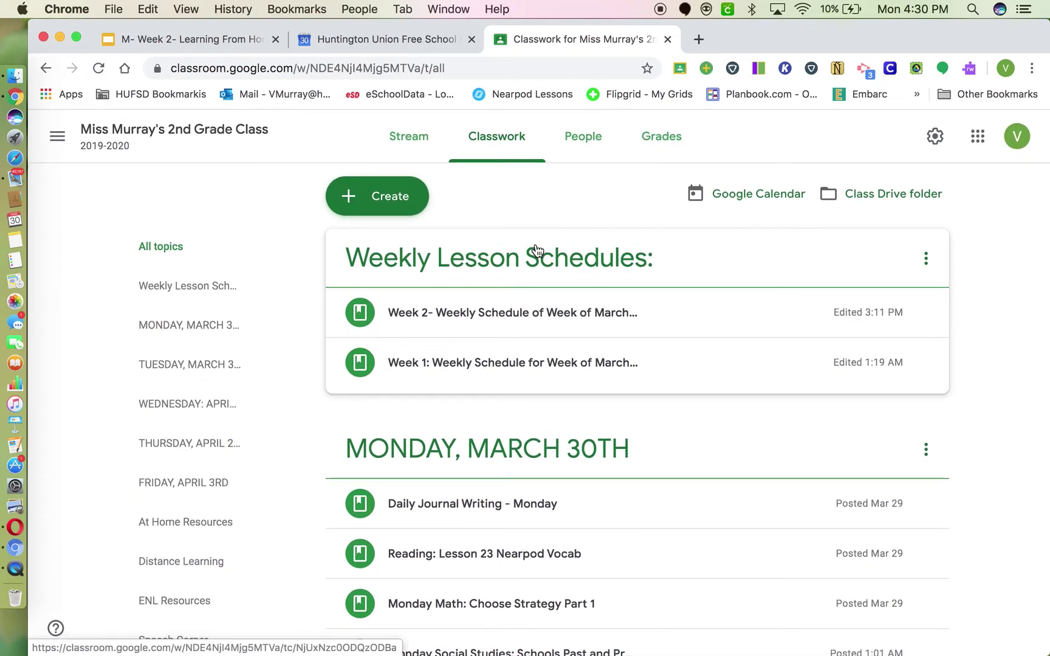
{"action": "left_click", "coordinate": [398, 38]}
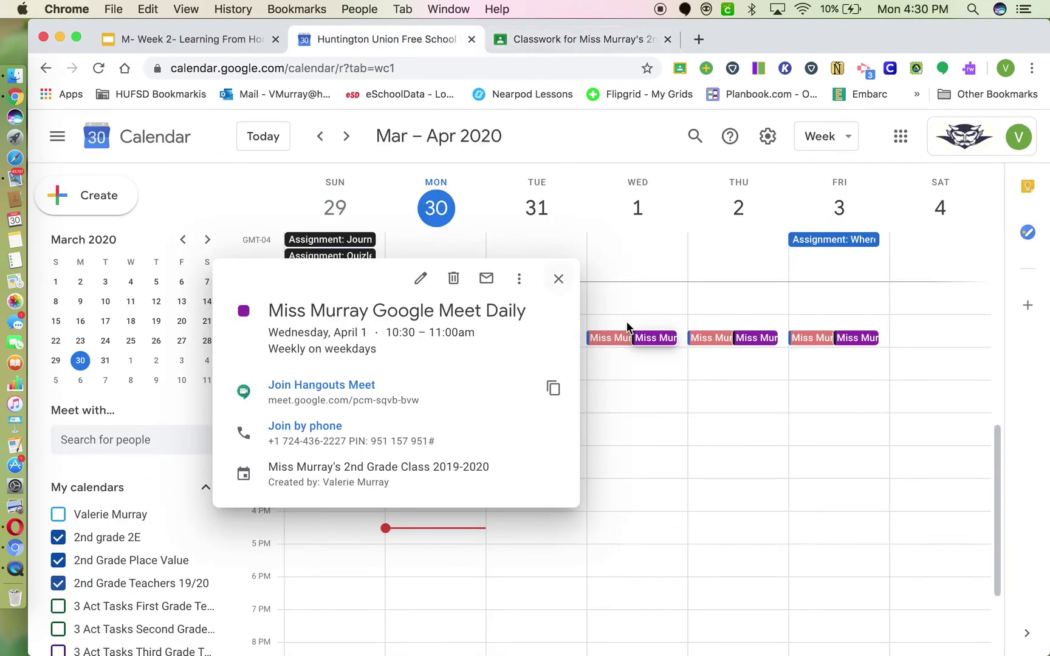
{"action": "left_click", "coordinate": [560, 41]}
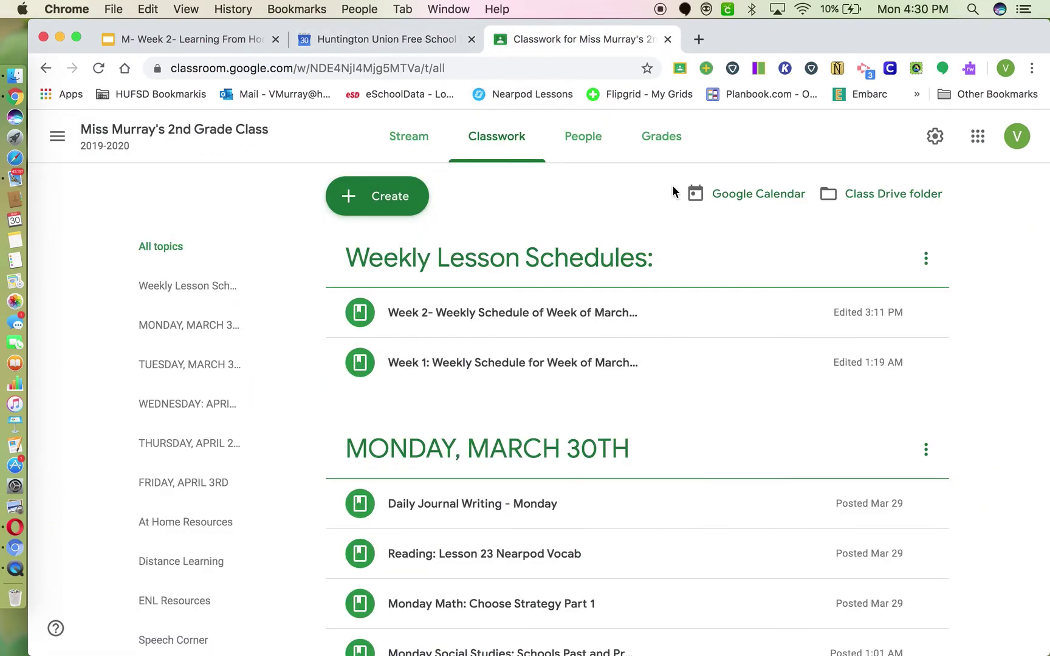
{"action": "left_click", "coordinate": [744, 202]}
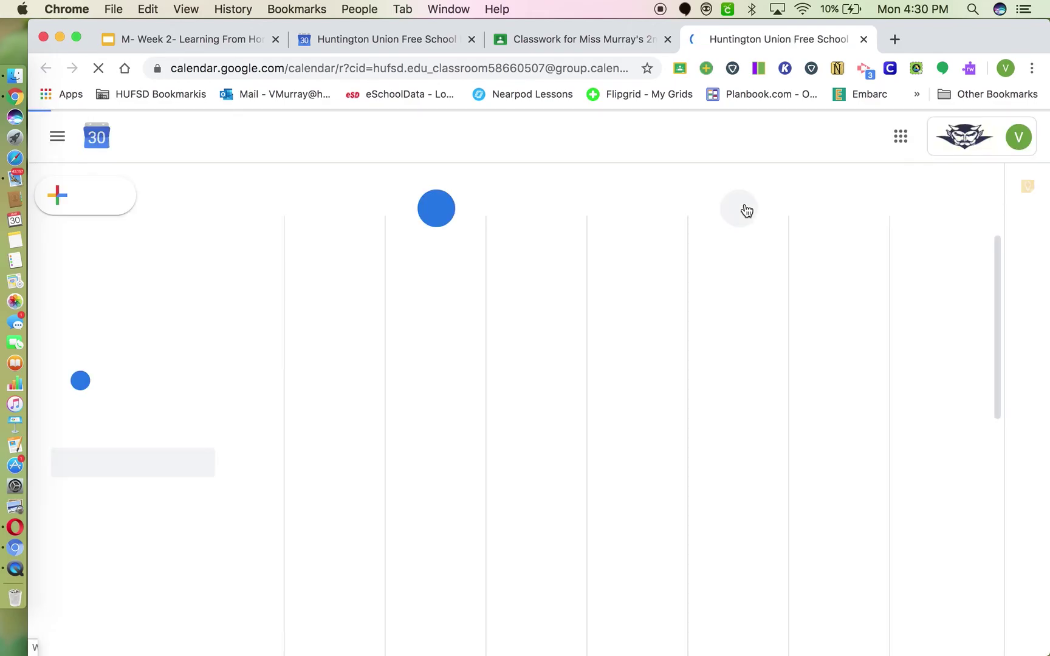